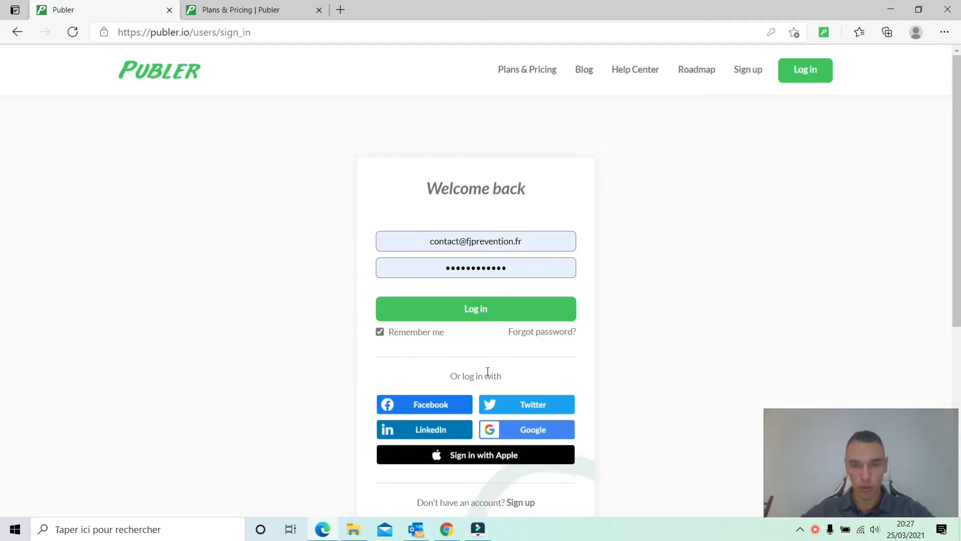
Log in to Publer with the existing Google account
click(552, 432)
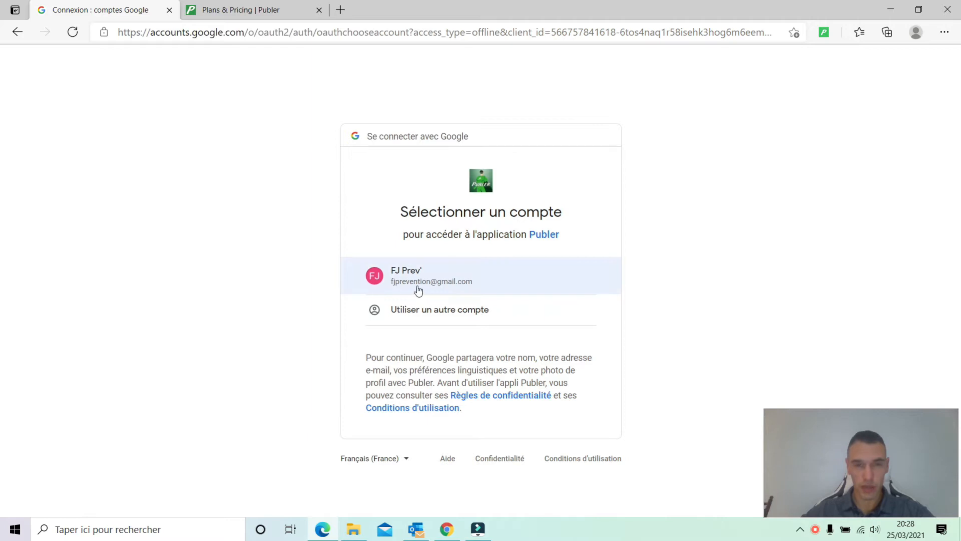
click(423, 282)
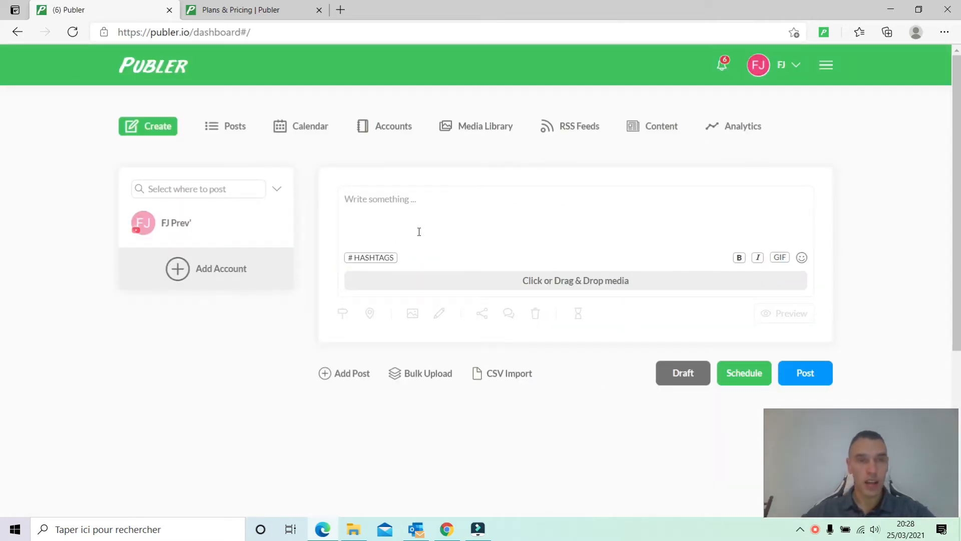
Review the free plan's price, features and daily post limits on the Plans & Pricing page
click(241, 10)
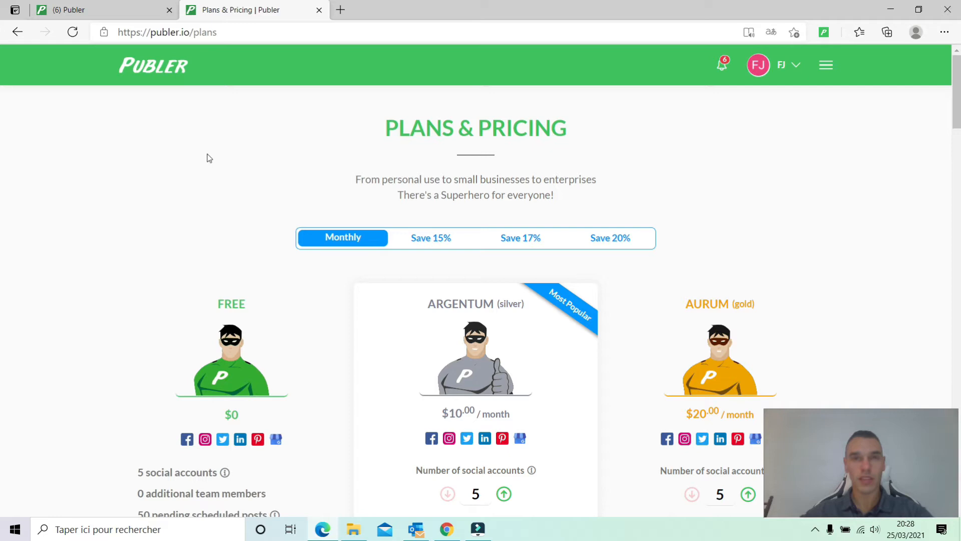
scroll(240, 177, down, 3)
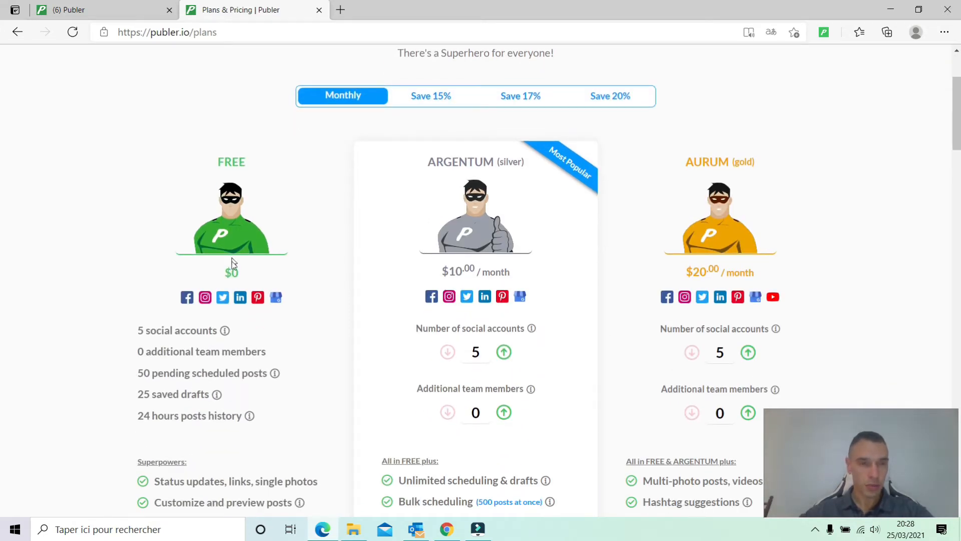
scroll(274, 237, down, 1)
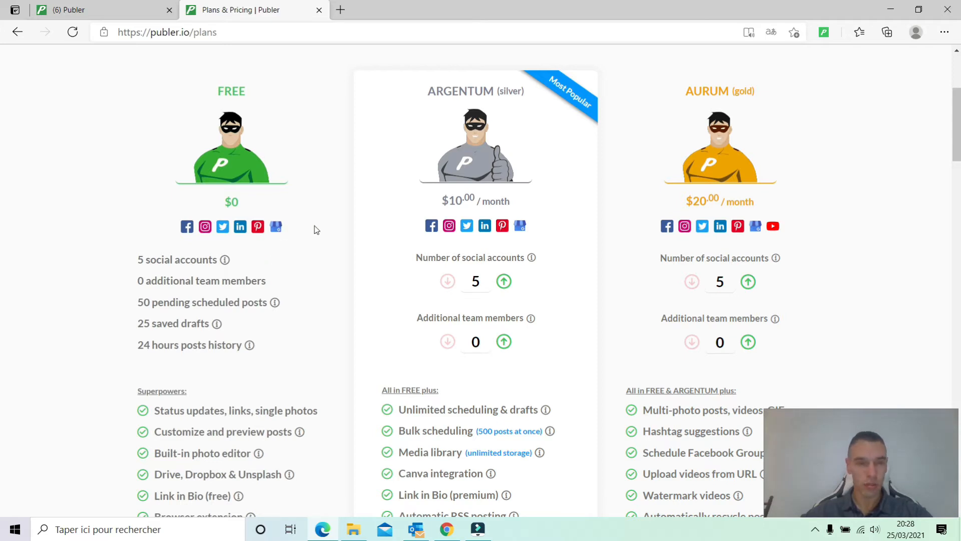
scroll(358, 239, down, 1)
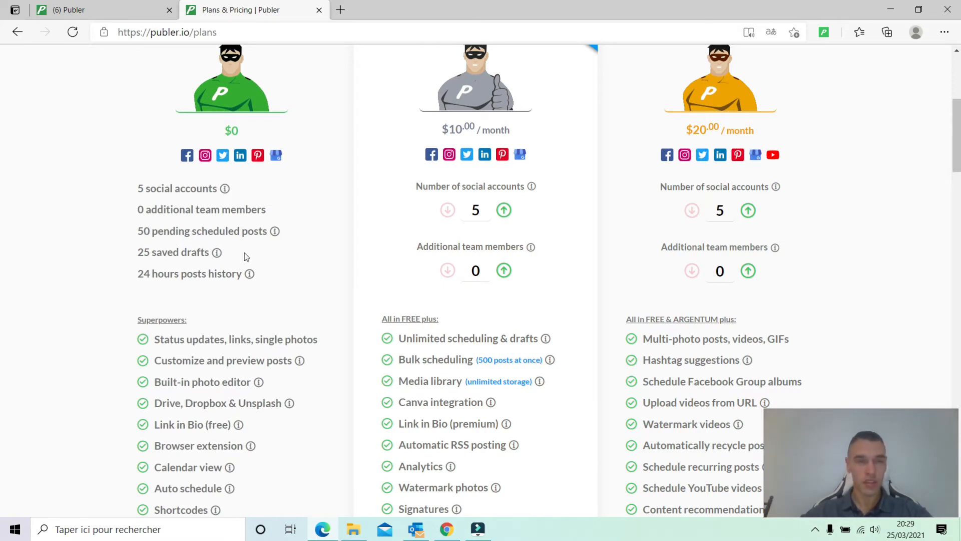
scroll(285, 251, down, 1)
scroll(281, 245, down, 4)
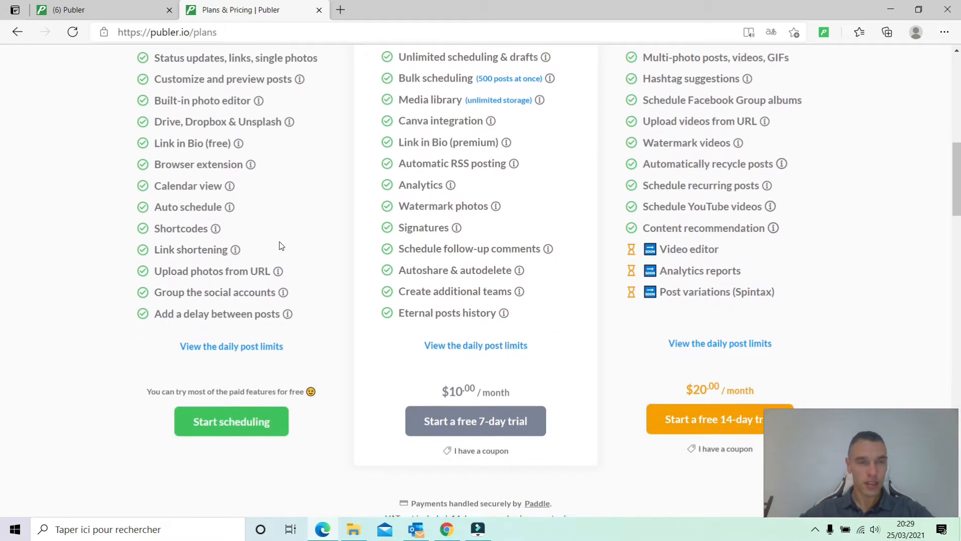
click(225, 345)
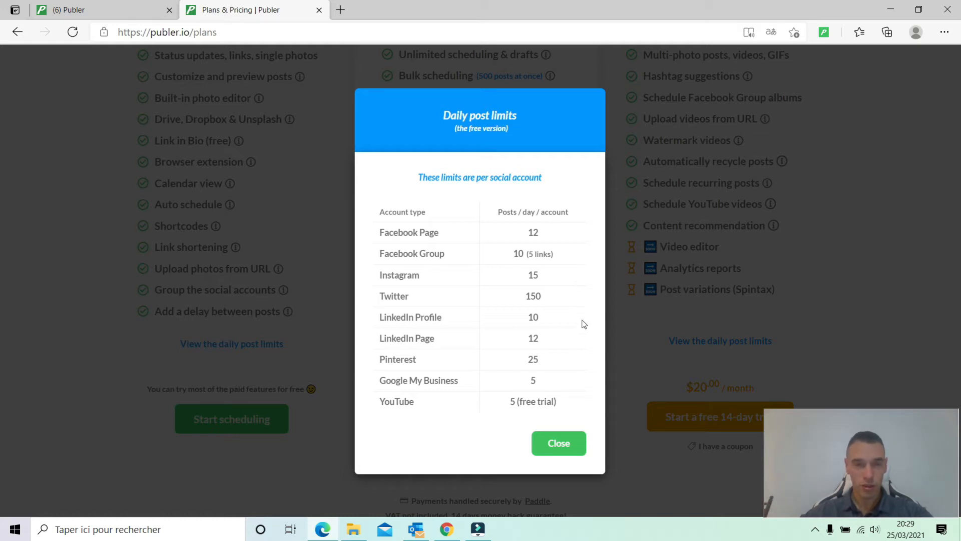
click(559, 444)
Compare the feature lists of the Free, Argentum and Aurum plans
scroll(226, 288, up, 4)
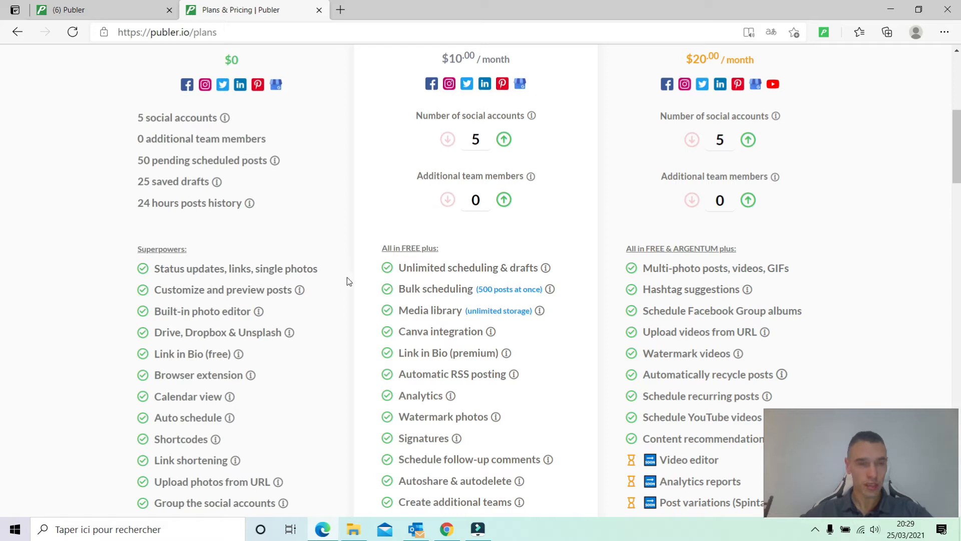
scroll(270, 284, down, 1)
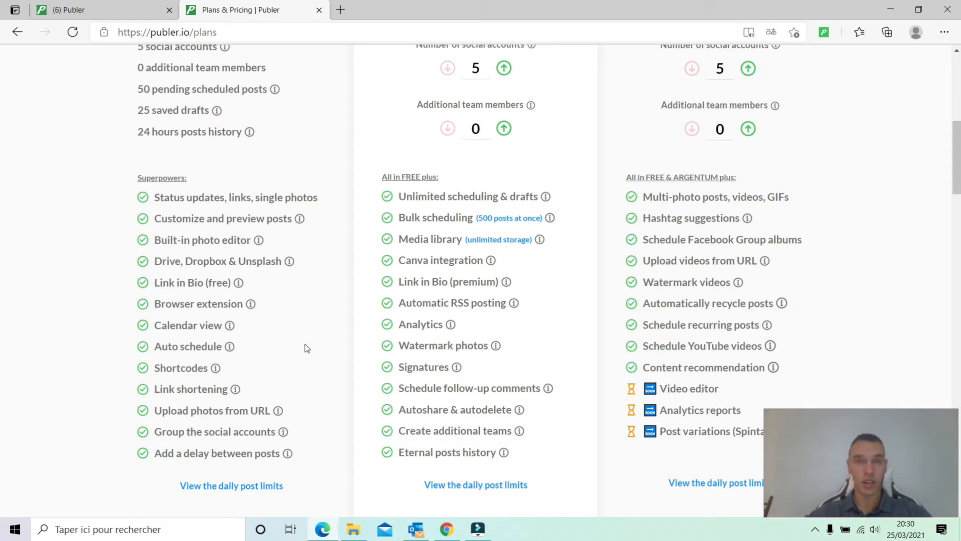
scroll(260, 349, down, 1)
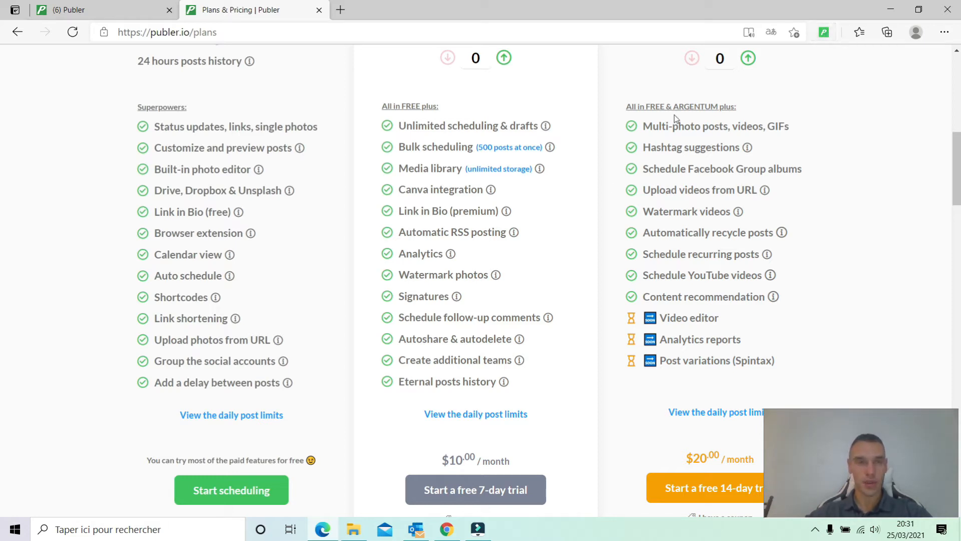
Return to the Publer dashboard and start connecting a new Instagram account through Facebook
click(115, 10)
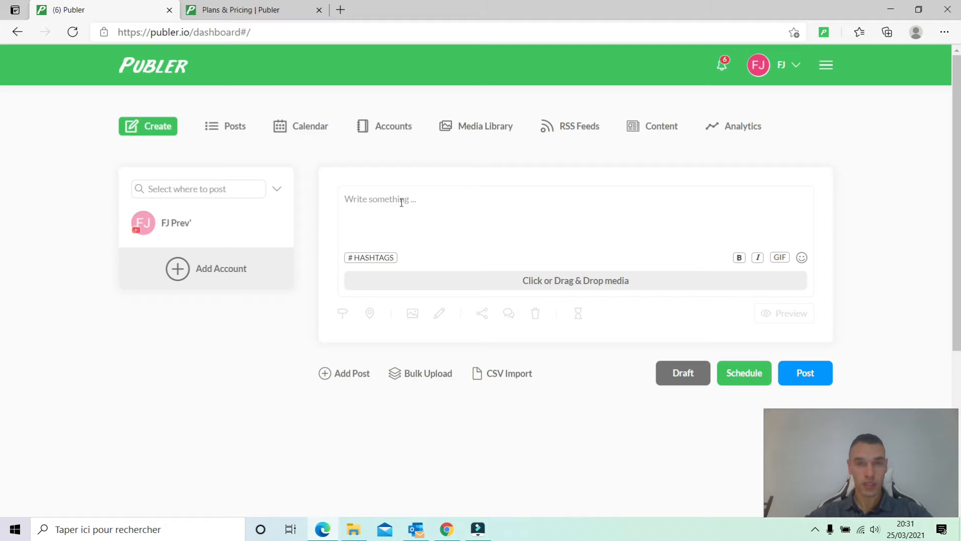
click(392, 127)
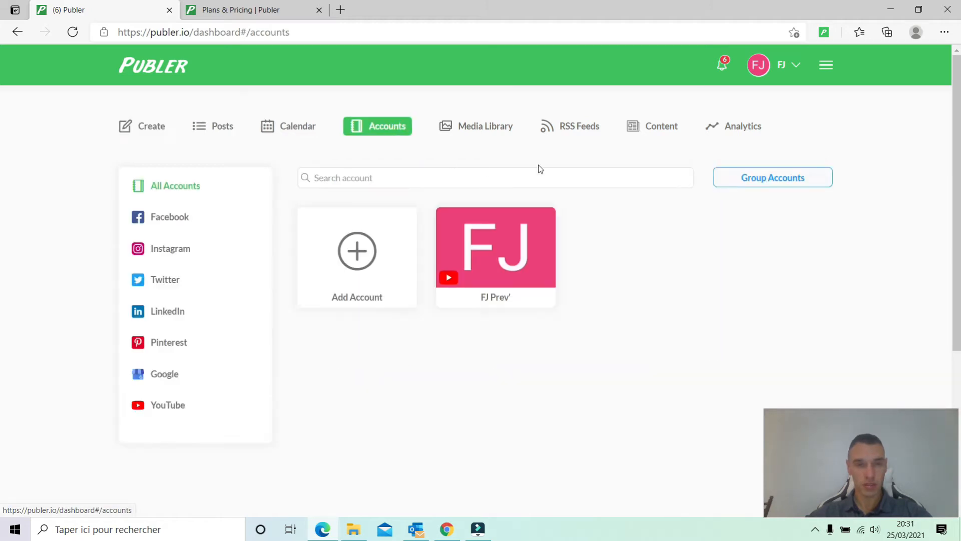
click(358, 254)
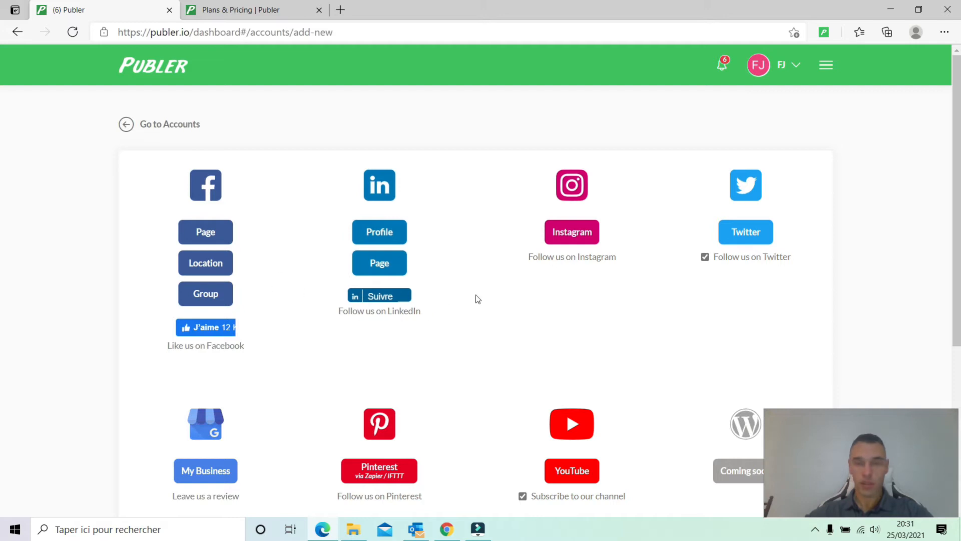
click(583, 235)
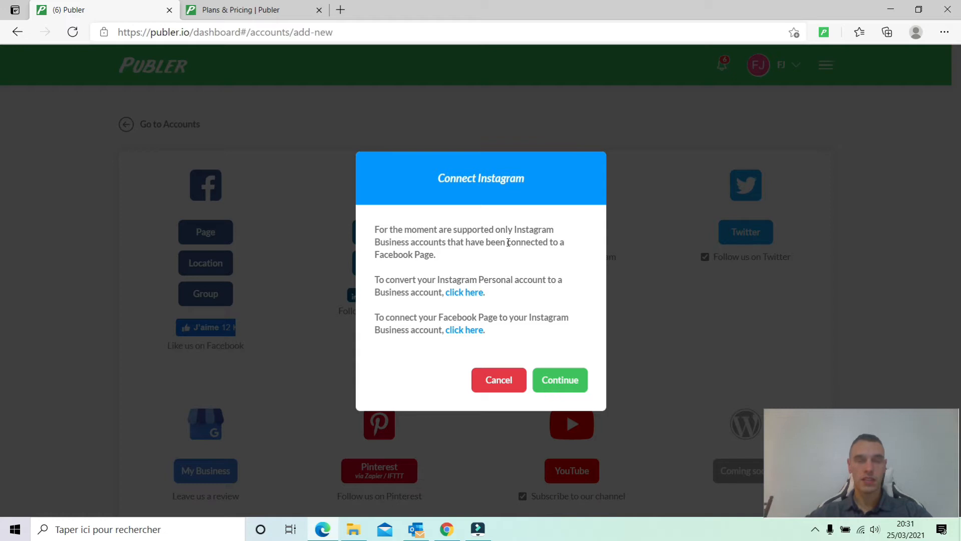
click(561, 380)
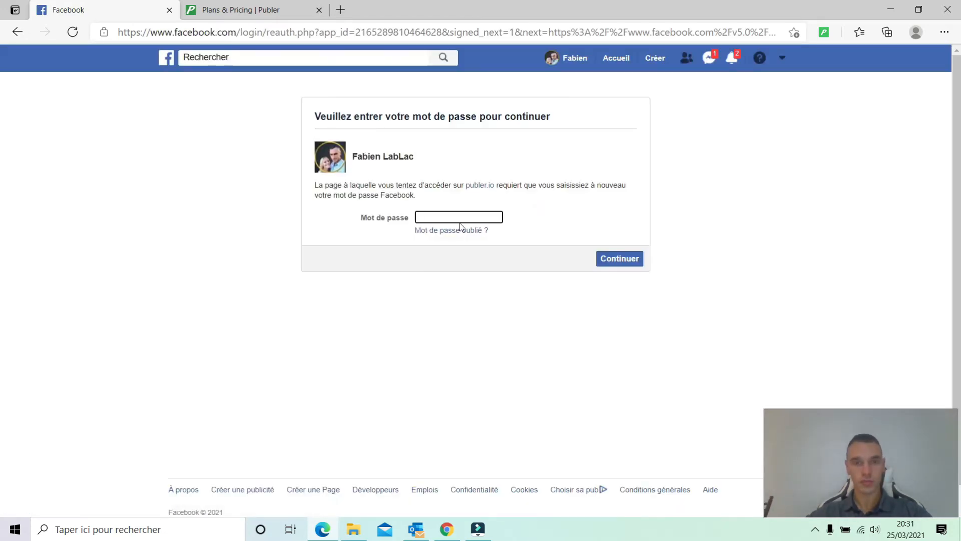
Enter the Facebook account password to re-authenticate for Publer access
click(457, 218)
text(•••••)
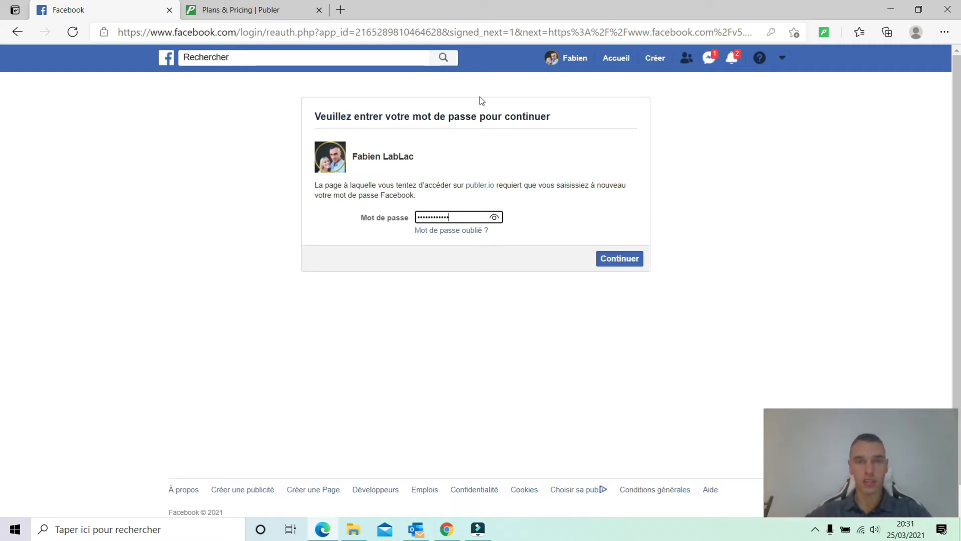
click(632, 259)
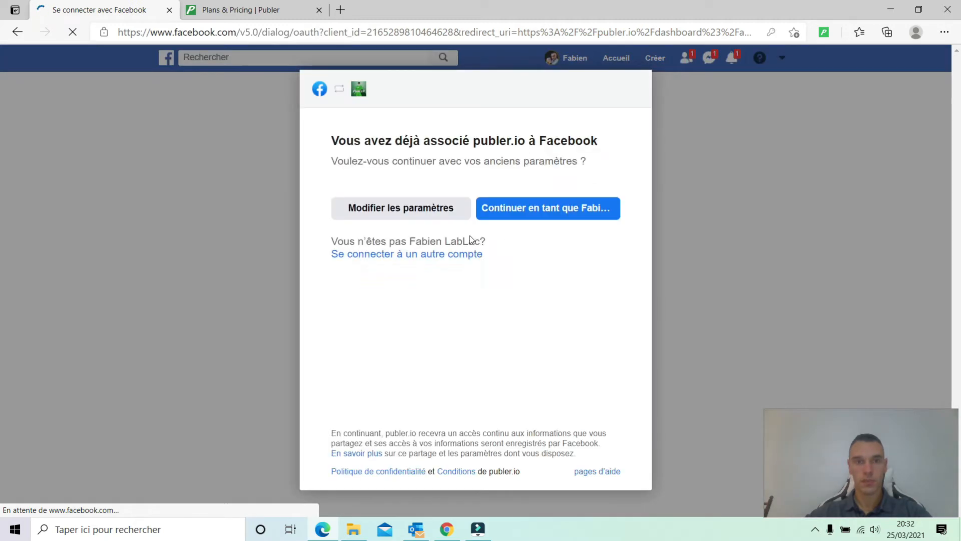
Modify the existing Publer link settings to include the Instagram Business accounts une_bonne_fois_pour_toute_ and business_best_of
click(399, 215)
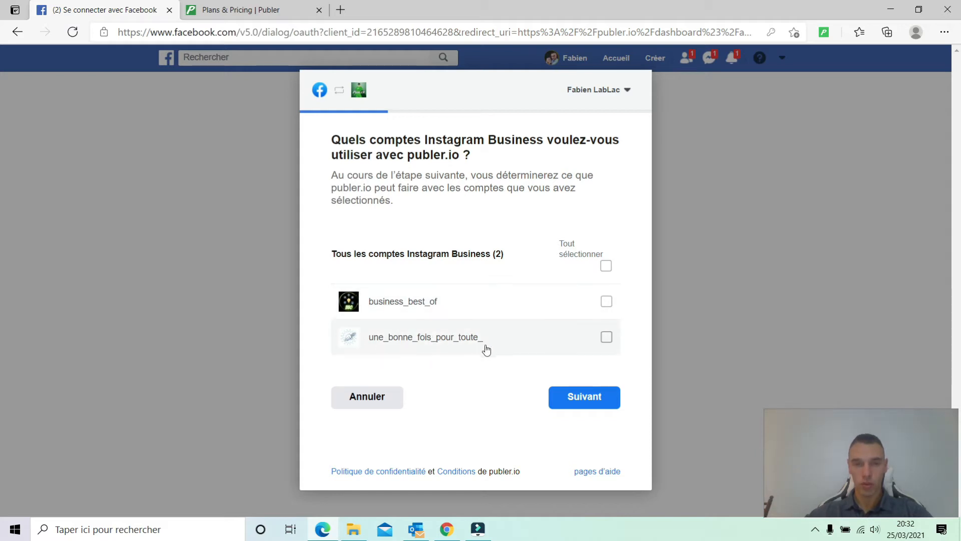
click(607, 338)
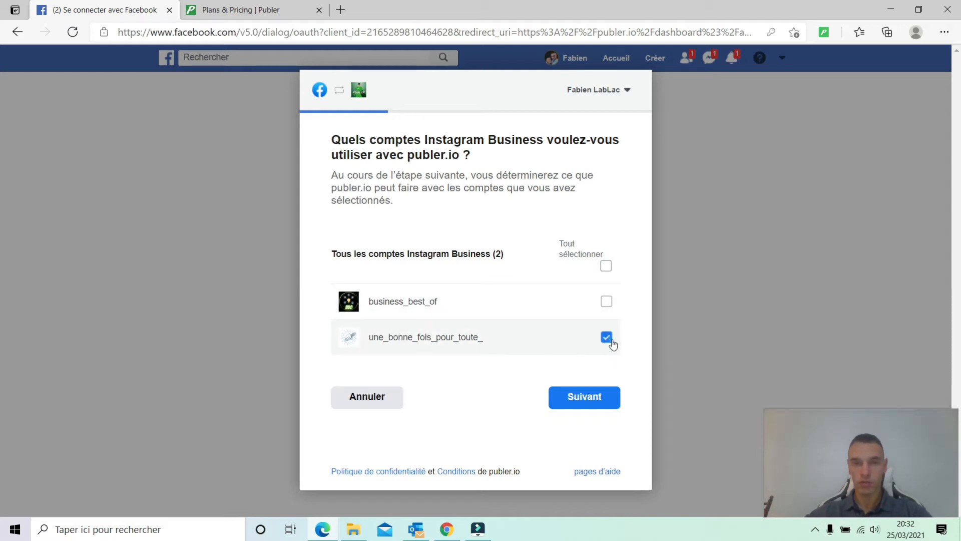
click(606, 301)
click(581, 398)
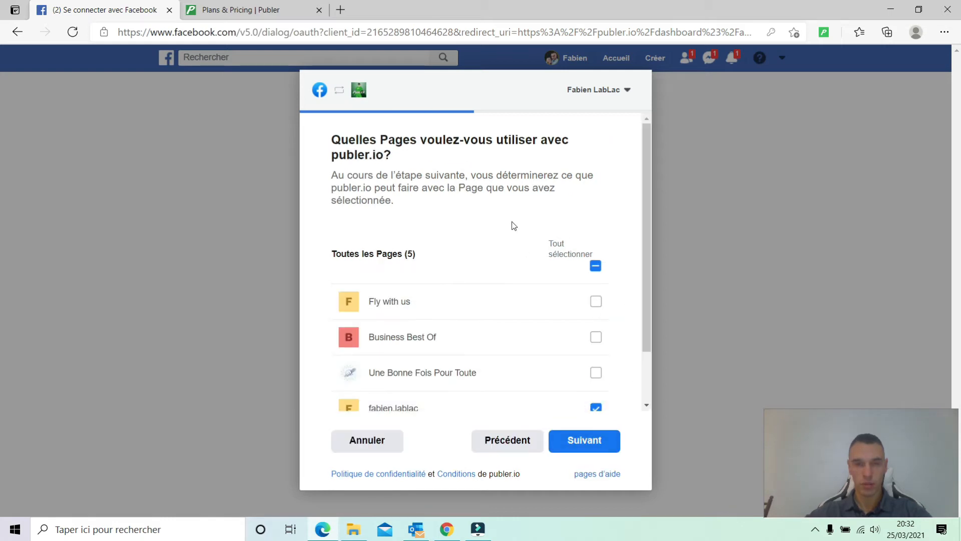
Allow the Pages Business Best Of and Une Bonne Fois Pour Toute, and deselect the personal-name Page that is already ticked
scroll(636, 351, down, 2)
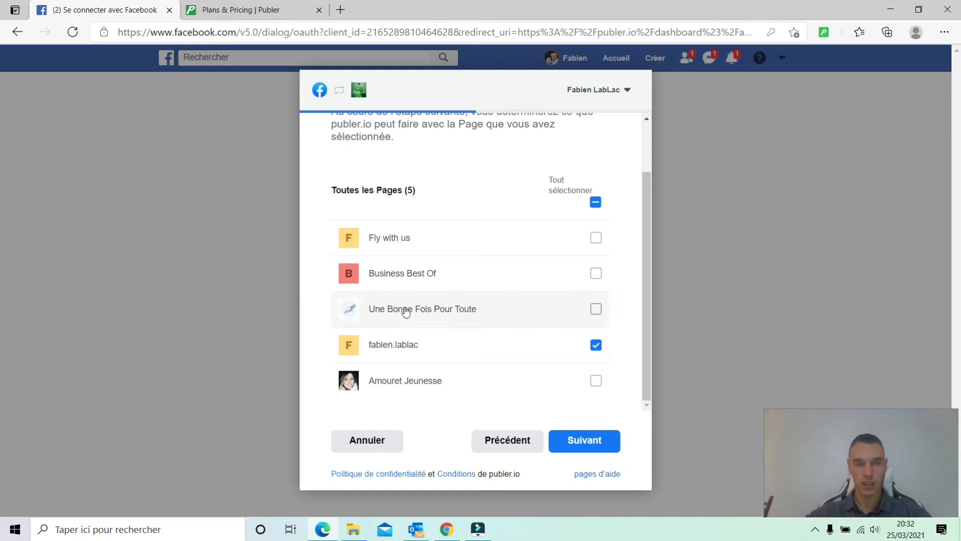
click(592, 280)
click(599, 311)
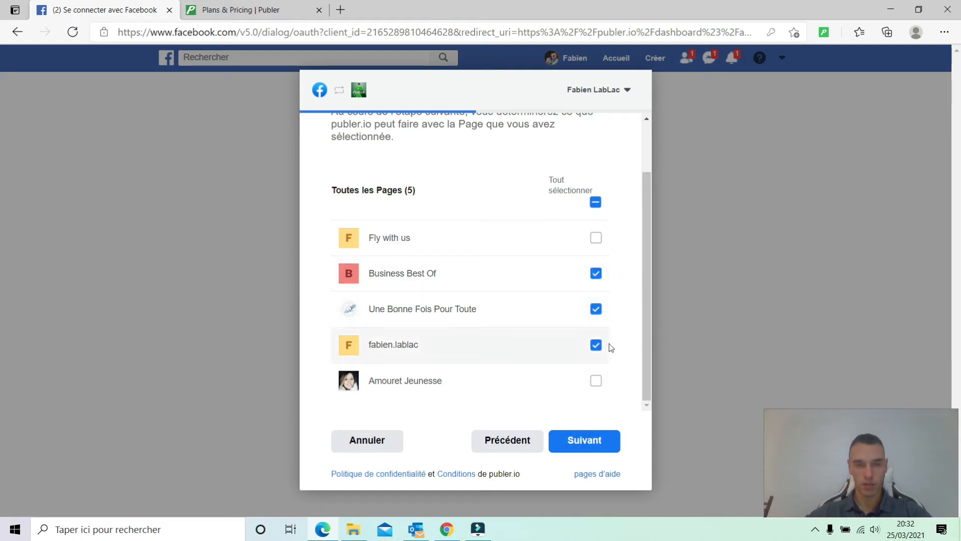
click(602, 350)
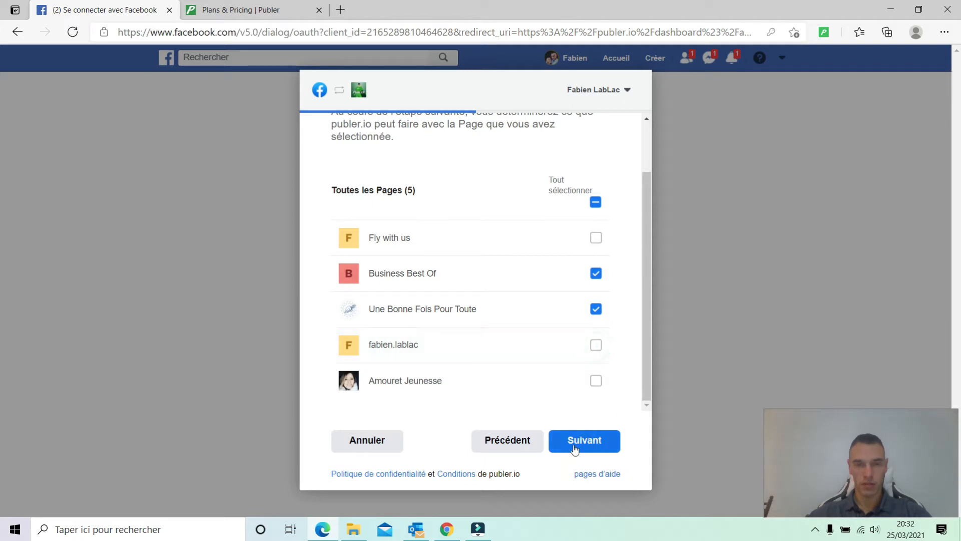
click(592, 442)
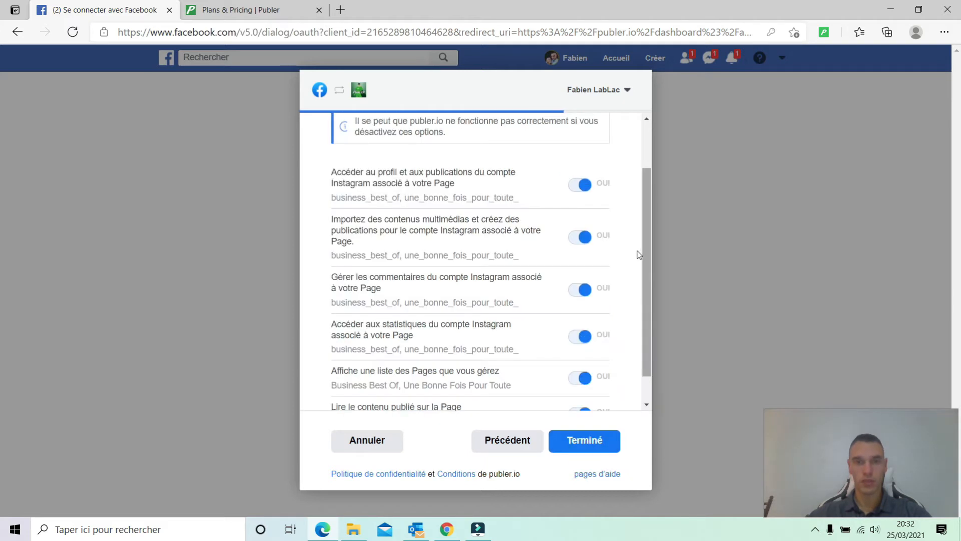
Accept all the listed permissions for Publer and finish the Facebook authorization
drag(651, 236, 647, 310)
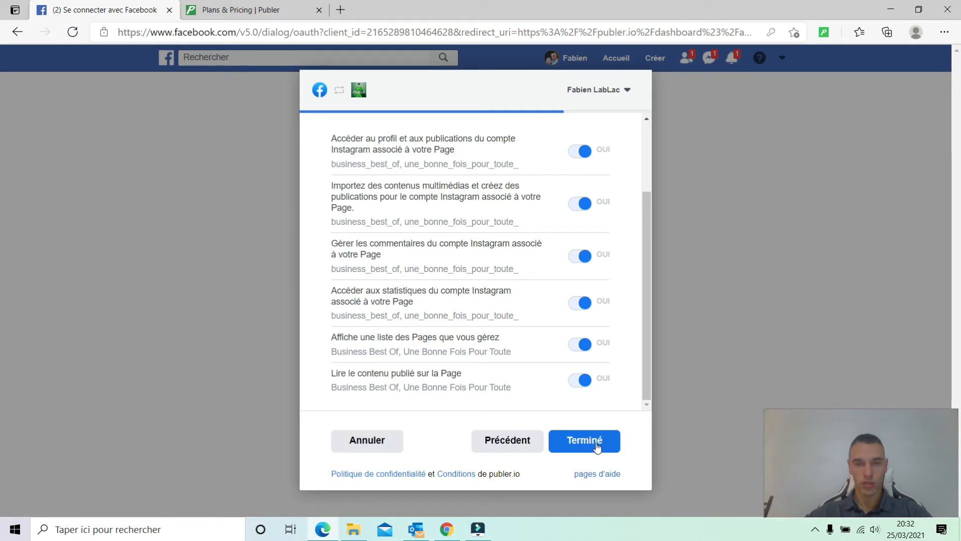
click(597, 445)
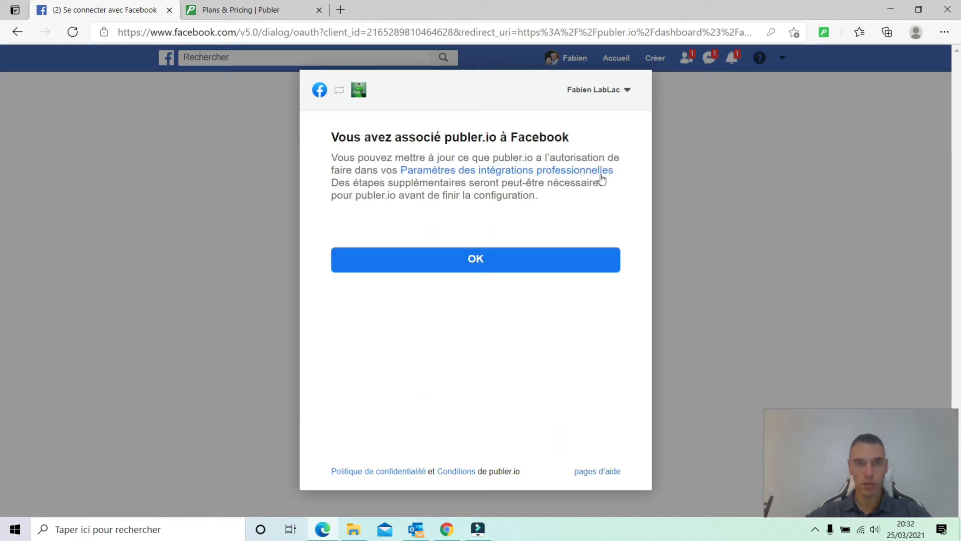
click(481, 260)
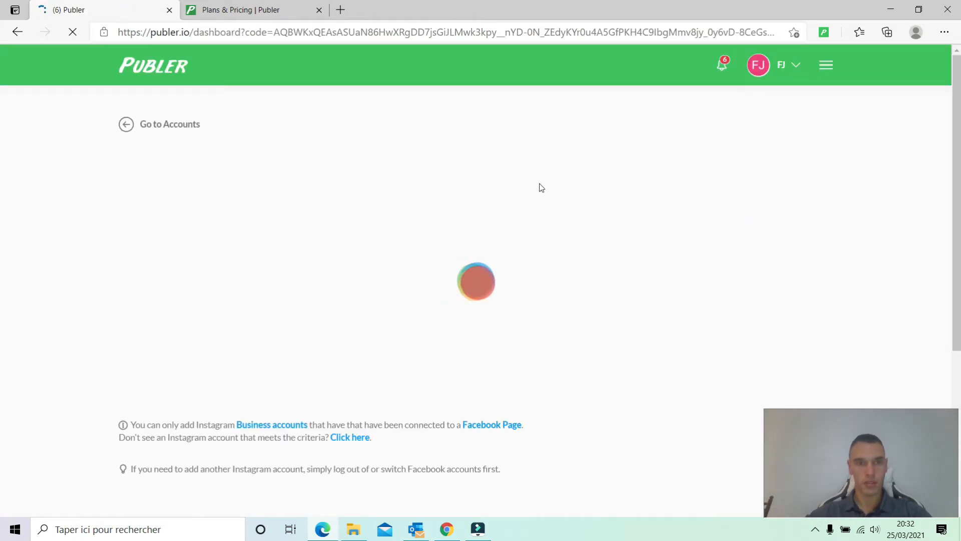
Add the UBFPT and Business_best_of Instagram accounts to Publer and return to the accounts overview
click(215, 296)
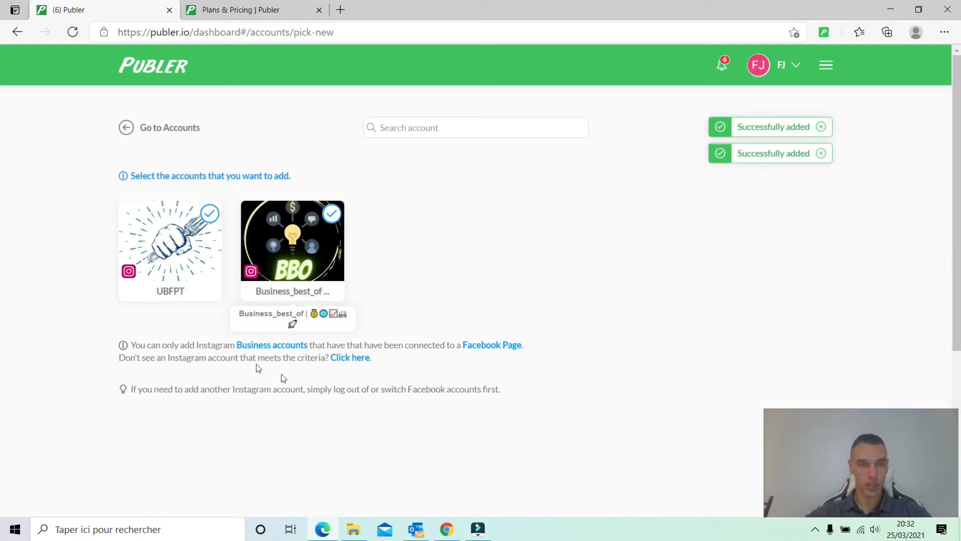
click(152, 131)
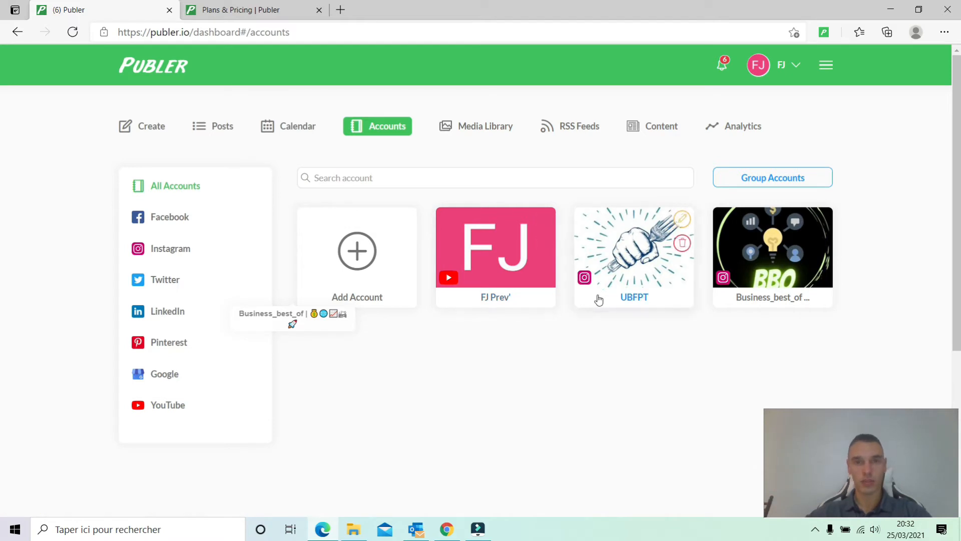
Start a new post with the UBFPT Instagram account as its destination
click(150, 128)
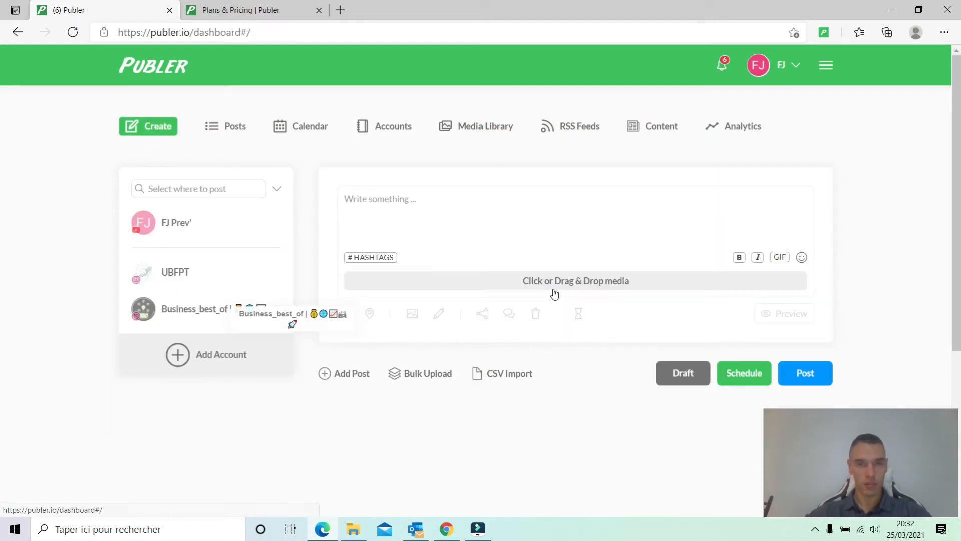
click(176, 275)
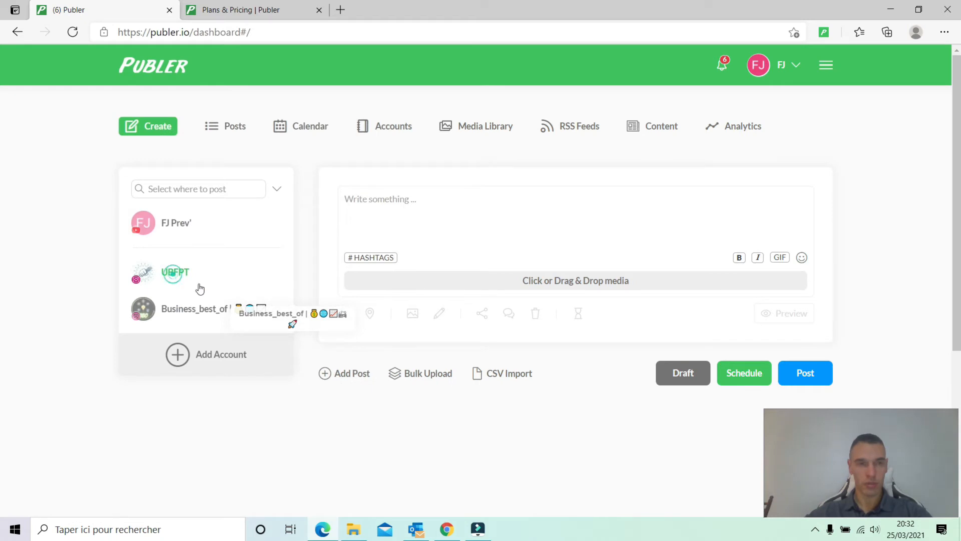
click(484, 198)
Look through the Unsplash photos offered as attachable media for the UBFPT post, and leave them without choosing one
click(571, 282)
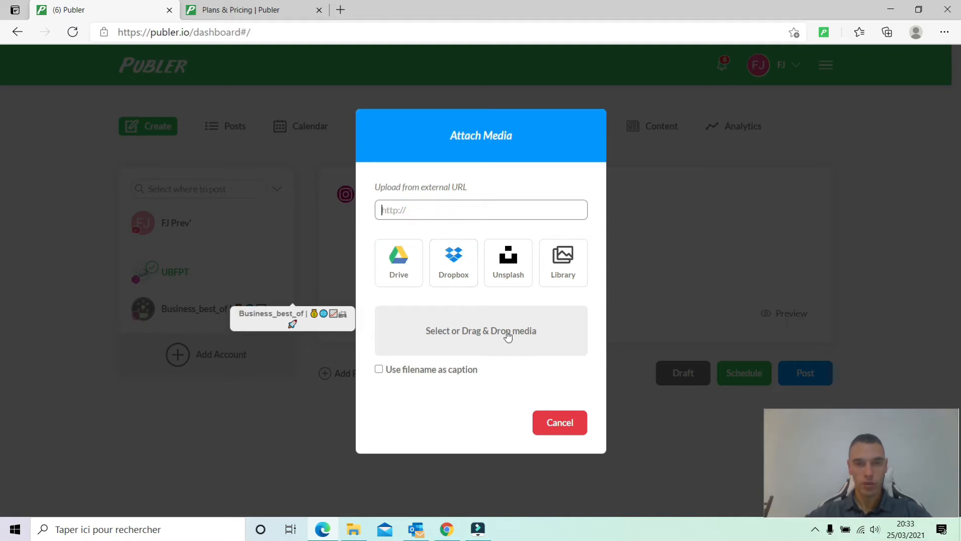
click(514, 284)
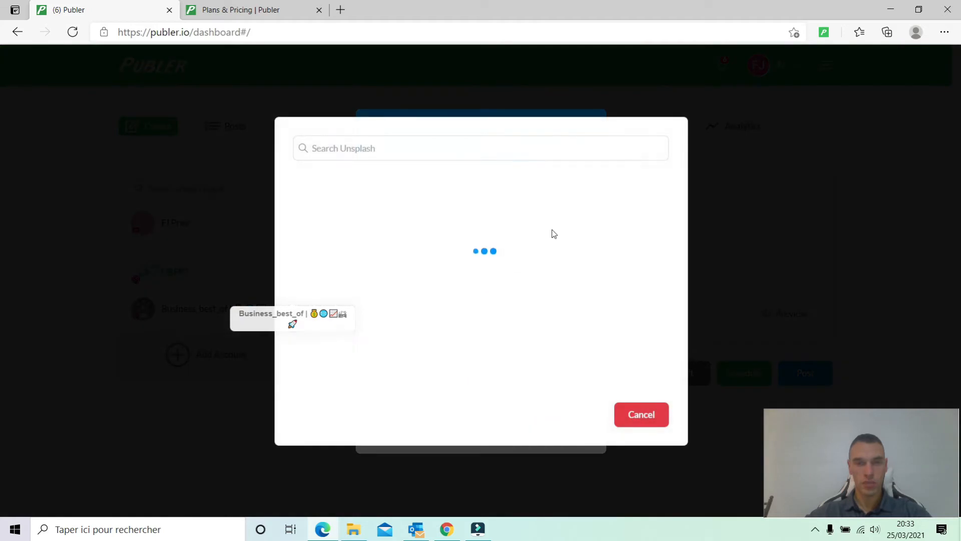
scroll(553, 235, down, 10)
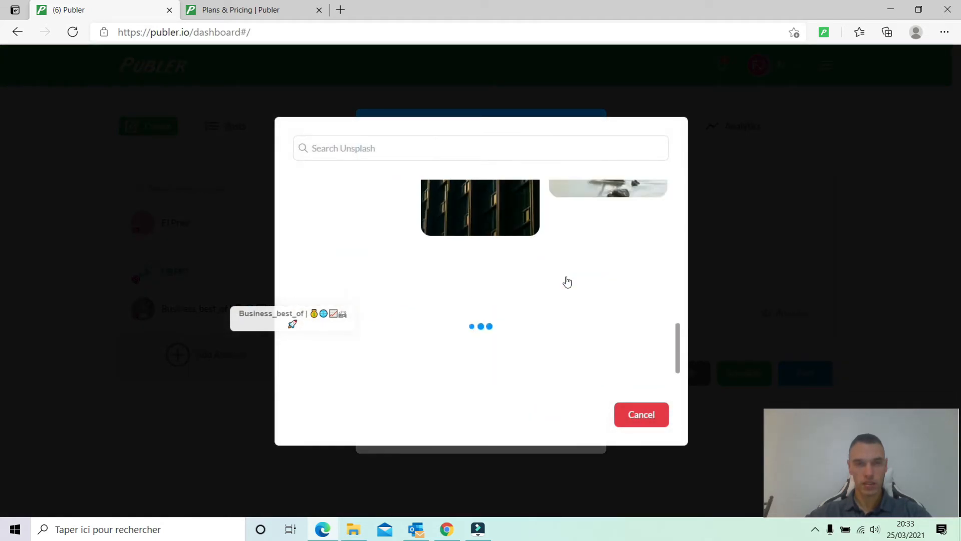
scroll(568, 282, up, 3)
click(641, 415)
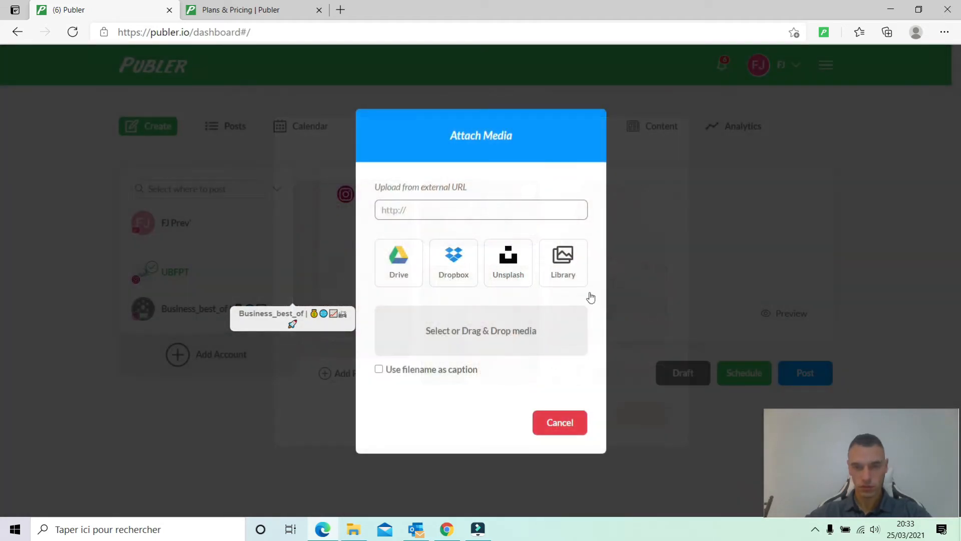
Check the media library and the local file picker as attachment sources, and close the media dialog without attaching anything
click(577, 268)
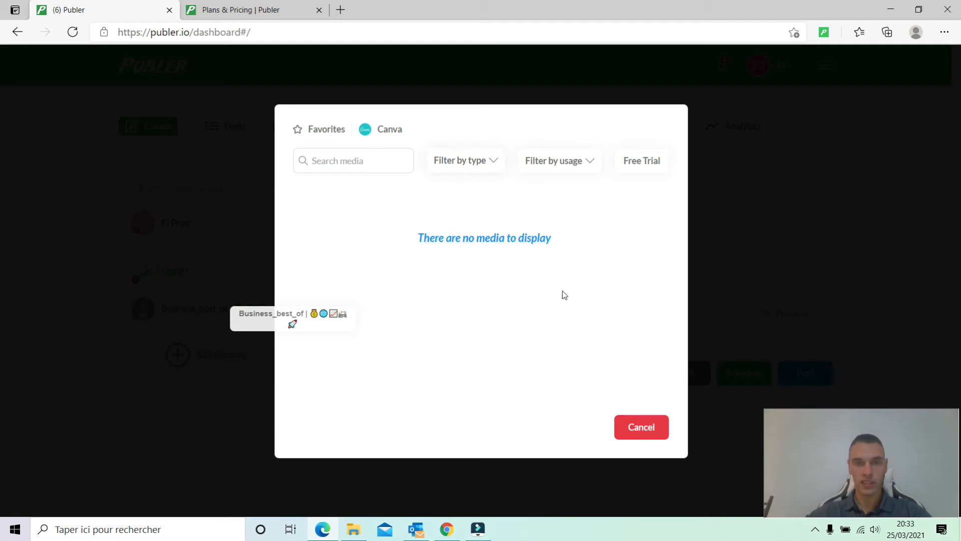
click(644, 434)
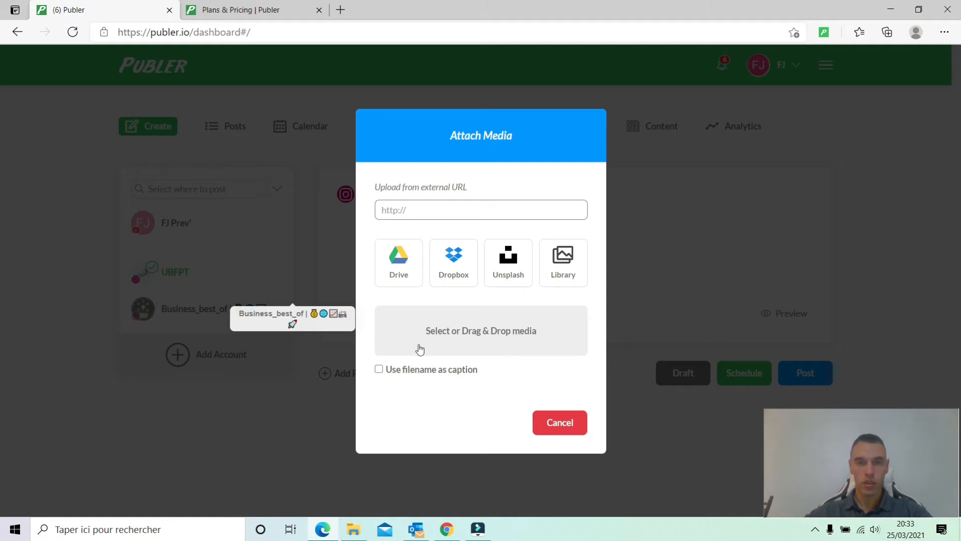
click(494, 342)
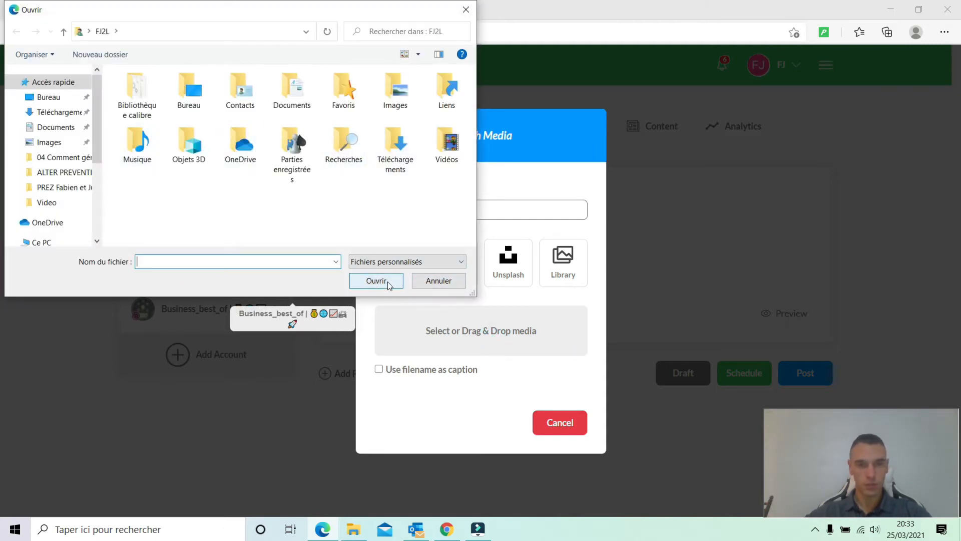
key(Escape)
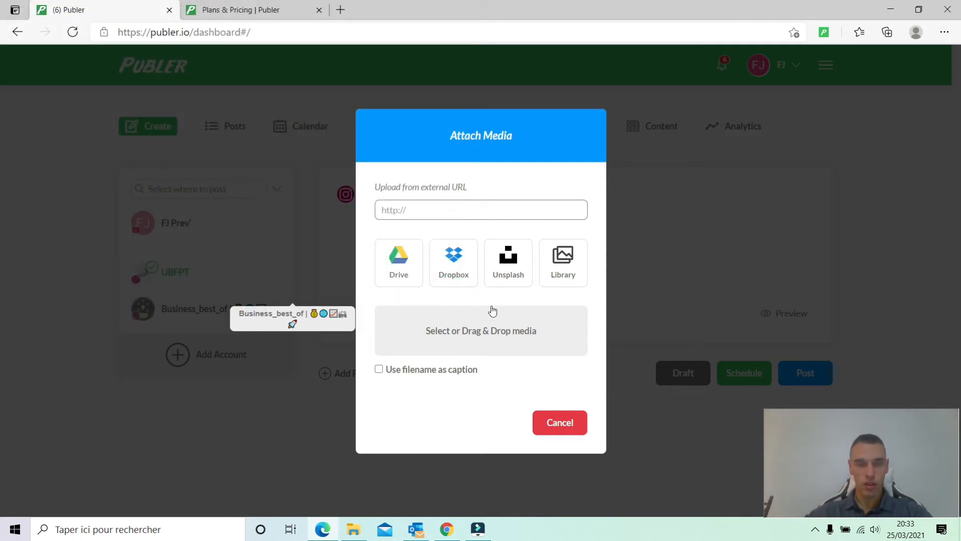
click(561, 429)
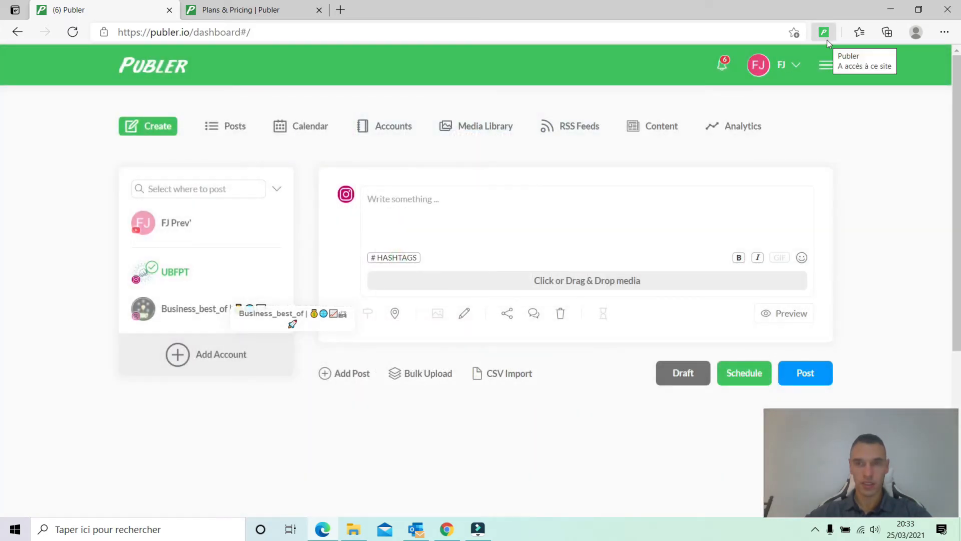
Open lemonde.fr in a new browser tab and accept the site's cookies
click(340, 10)
click(318, 34)
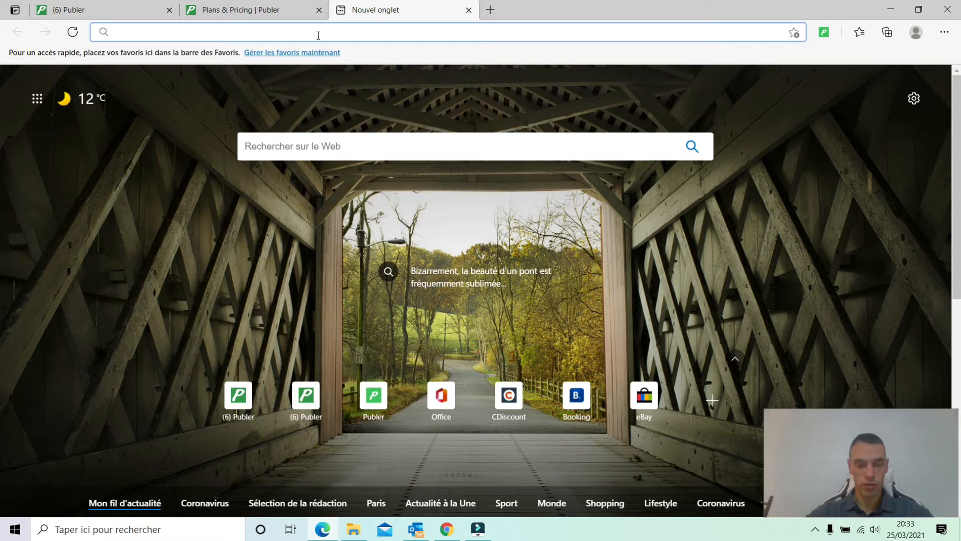
text(lemo)
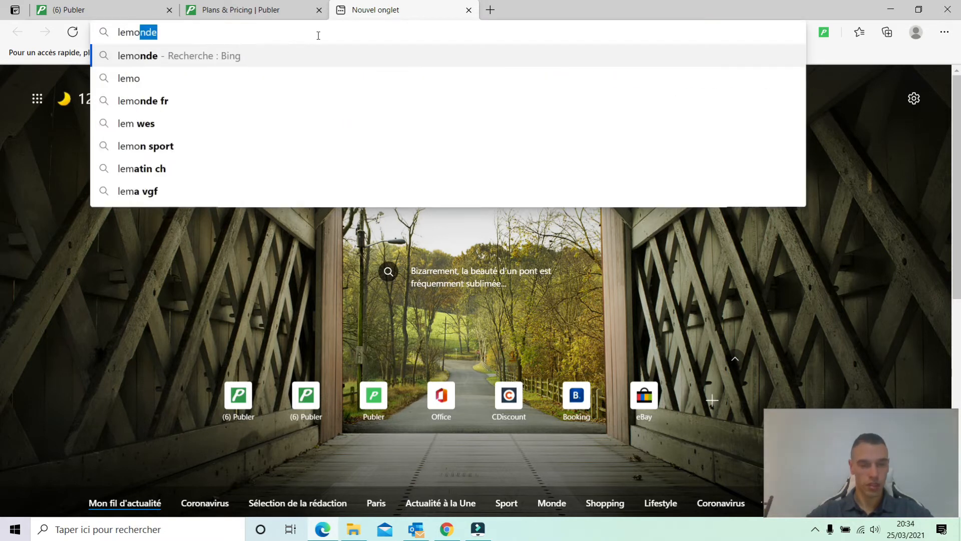
text(nde.fr)
key(Return)
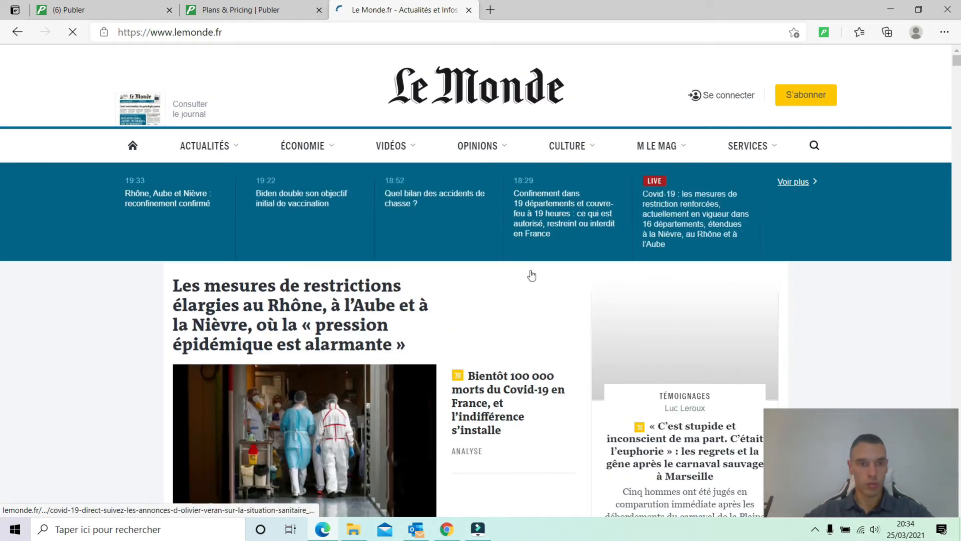
scroll(532, 275, down, 4)
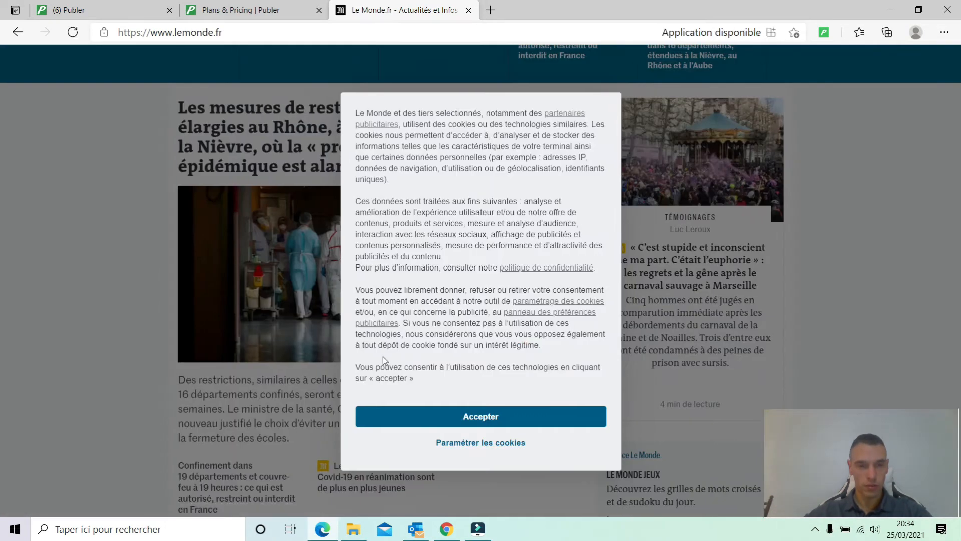
click(450, 416)
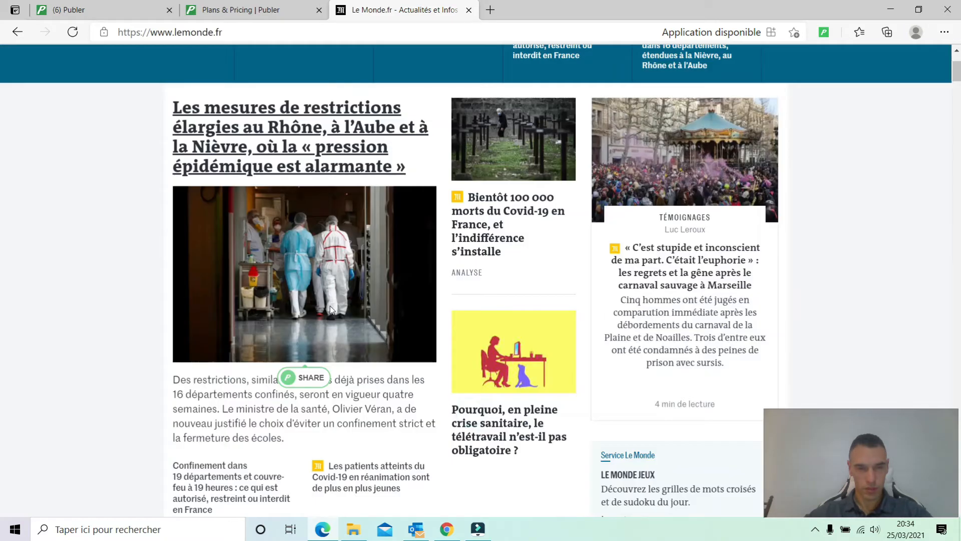
Try sharing the lead article's hospital photo to a Publer post with the caption "gflkgjkfgjf", clear the caption and discard the post
scroll(311, 308, down, 3)
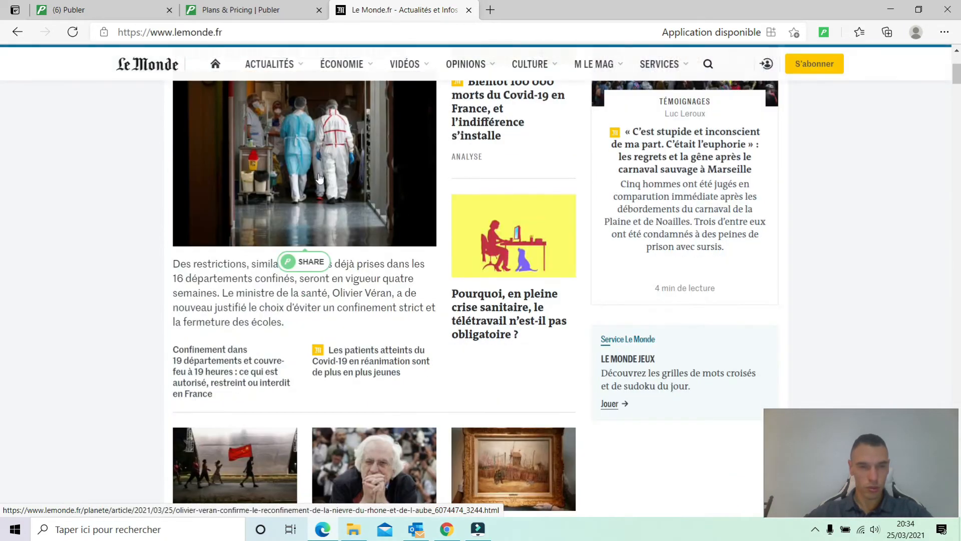
scroll(319, 178, up, 3)
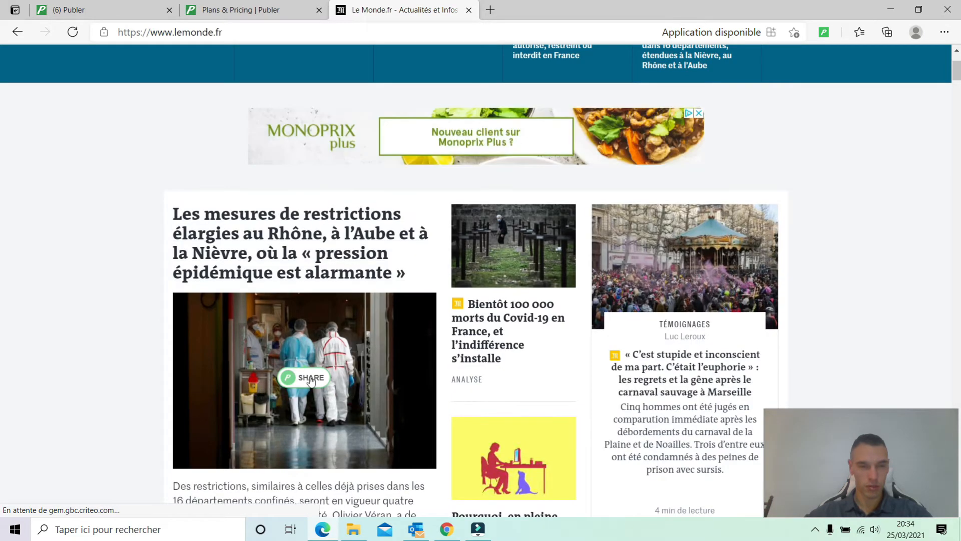
click(311, 378)
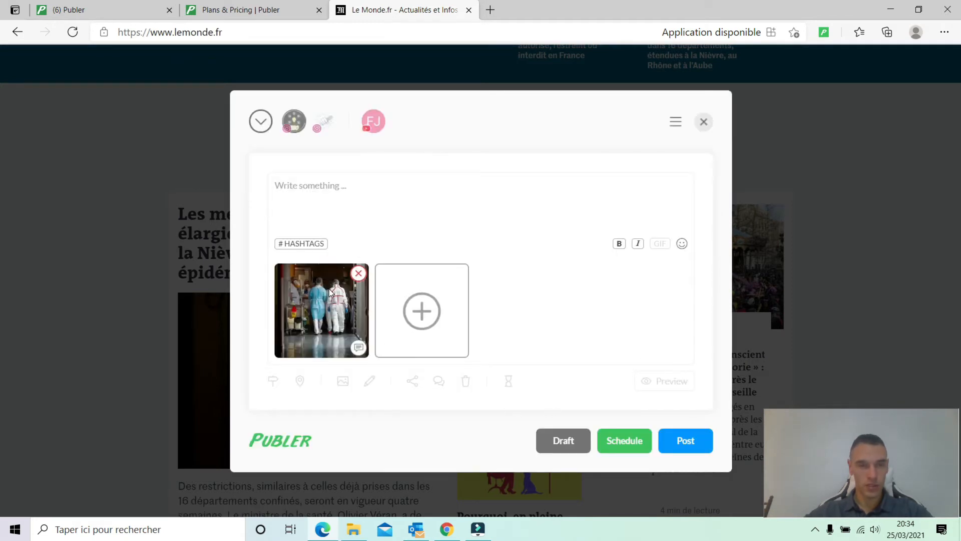
click(303, 187)
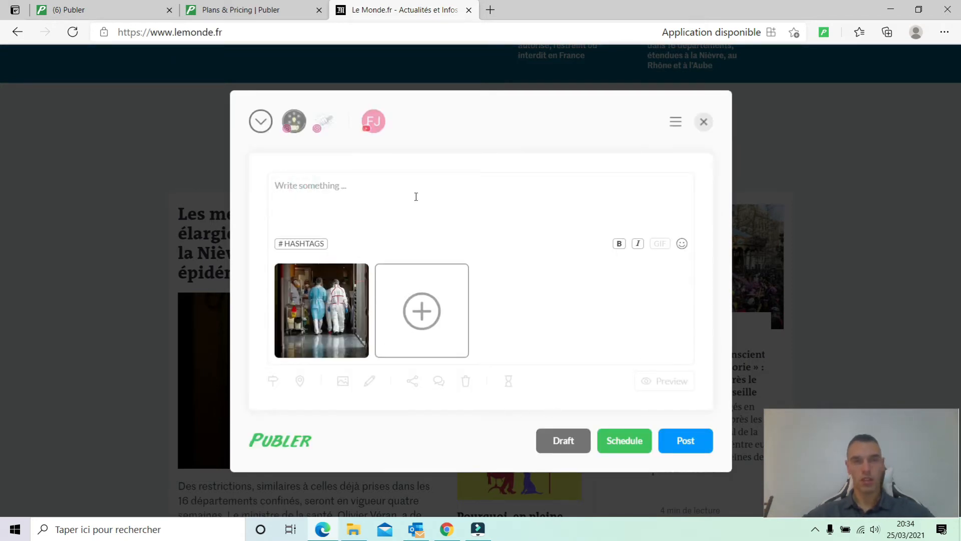
text(gflkgjkfgjf)
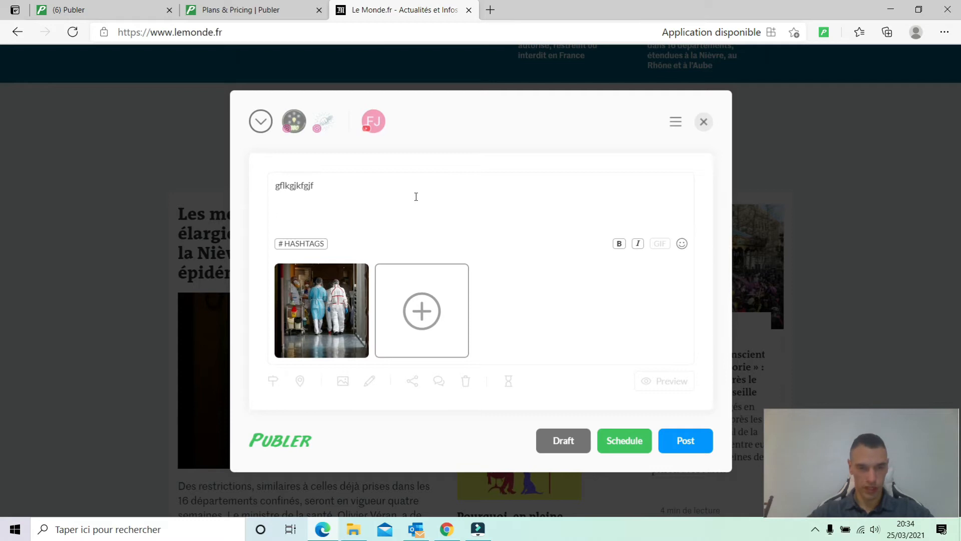
key(ctrl+a)
key(BackSpace)
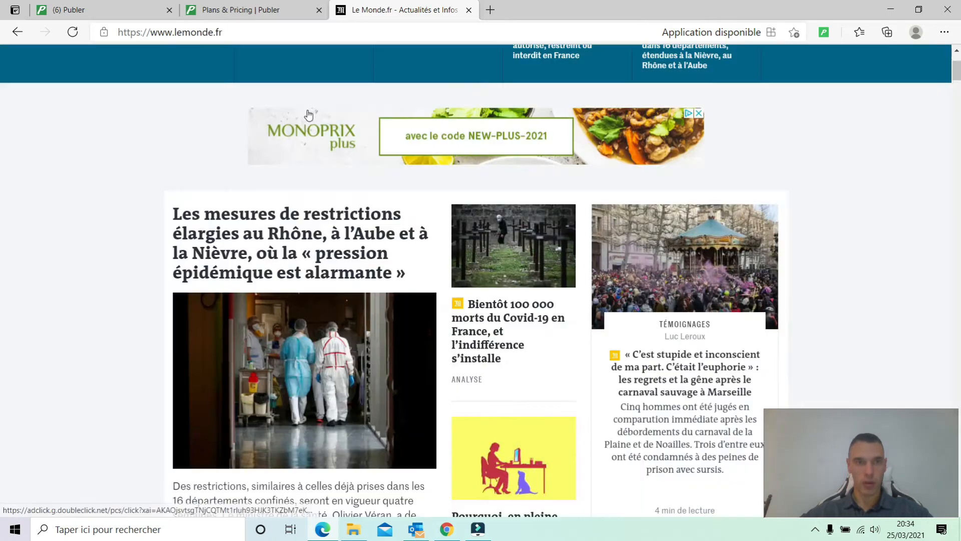
Go to google.fr in the same tab and search for "comment perdre du poids"
scroll(303, 113, up, 4)
scroll(299, 112, down, 2)
click(256, 33)
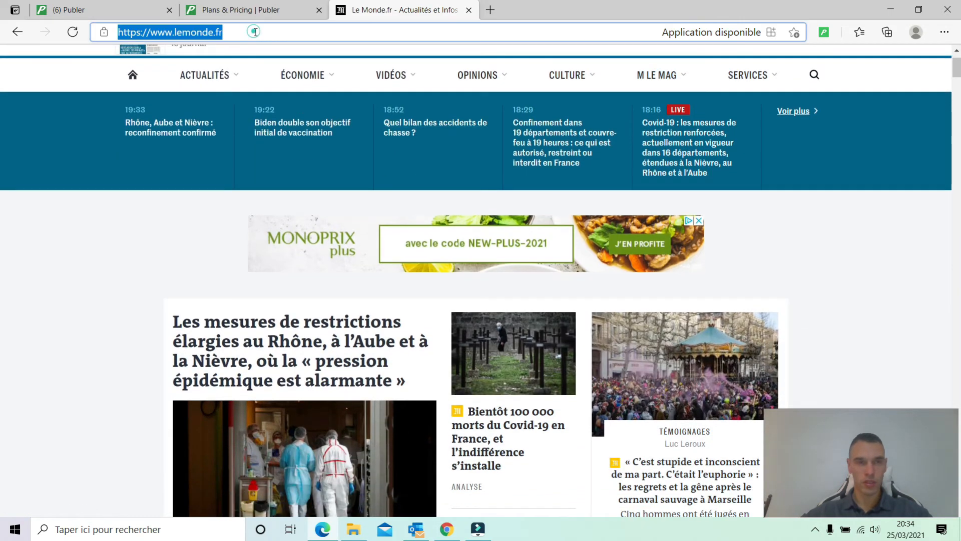
text(google.fr)
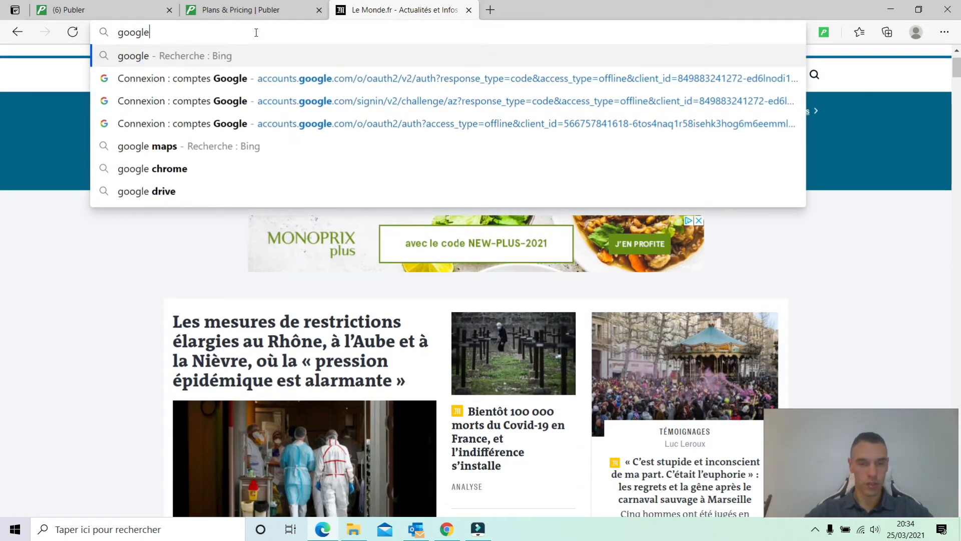
key(Return)
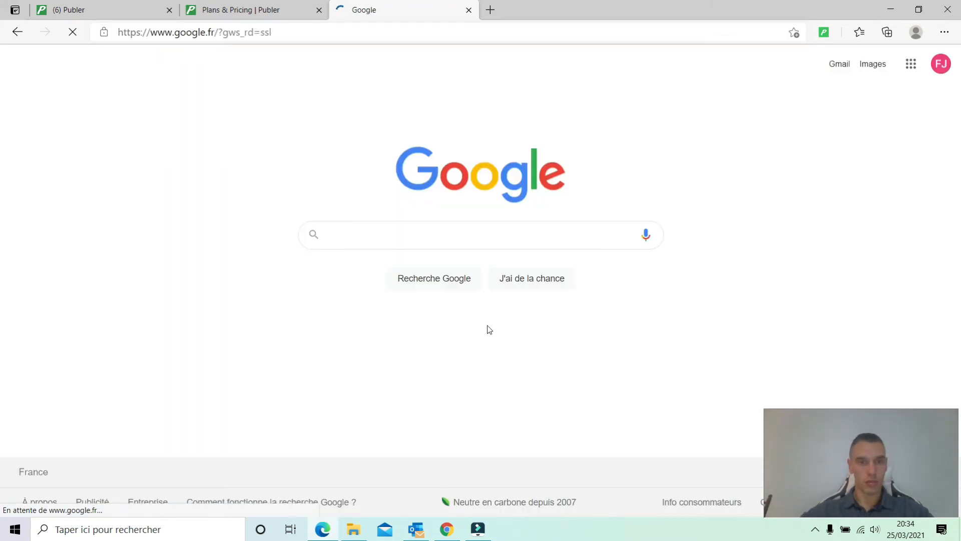
click(470, 234)
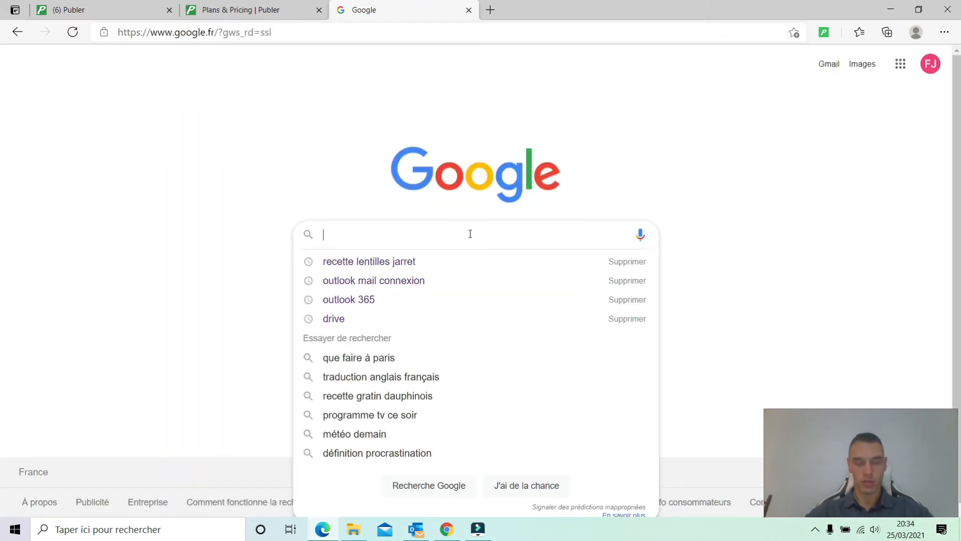
text(comment)
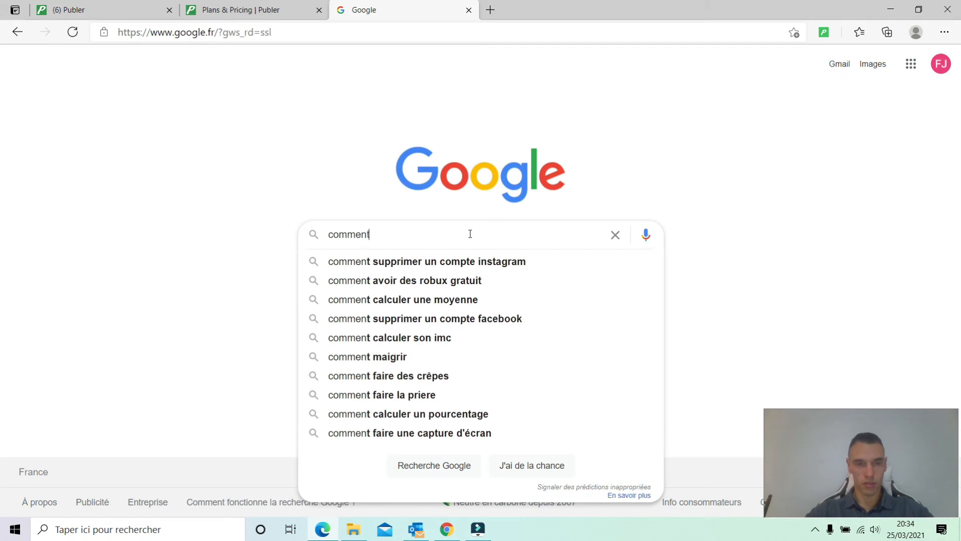
text( perdre du poids)
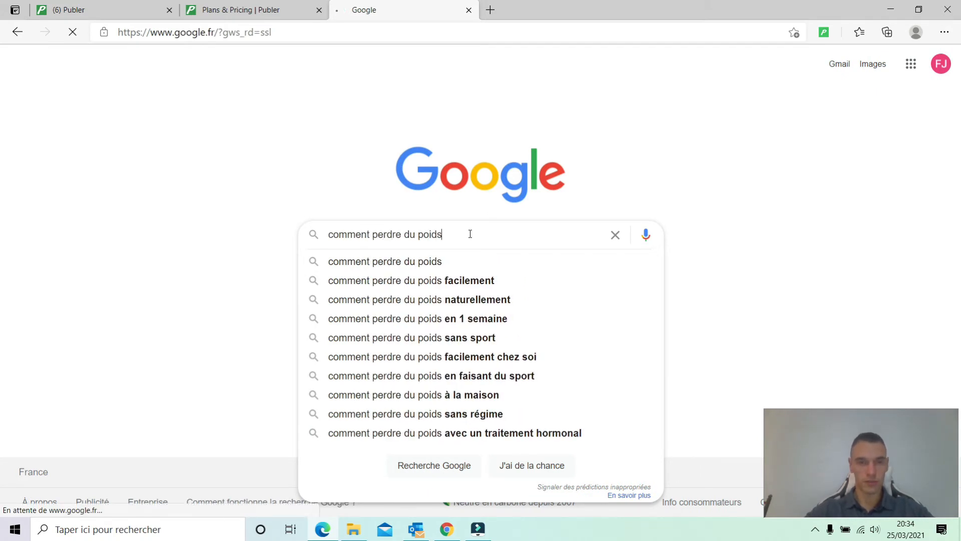
key(Return)
Switch to the image results and share the "4 heures, 6 heures, 8 heures" picture to a new Publer post
scroll(348, 245, down, 7)
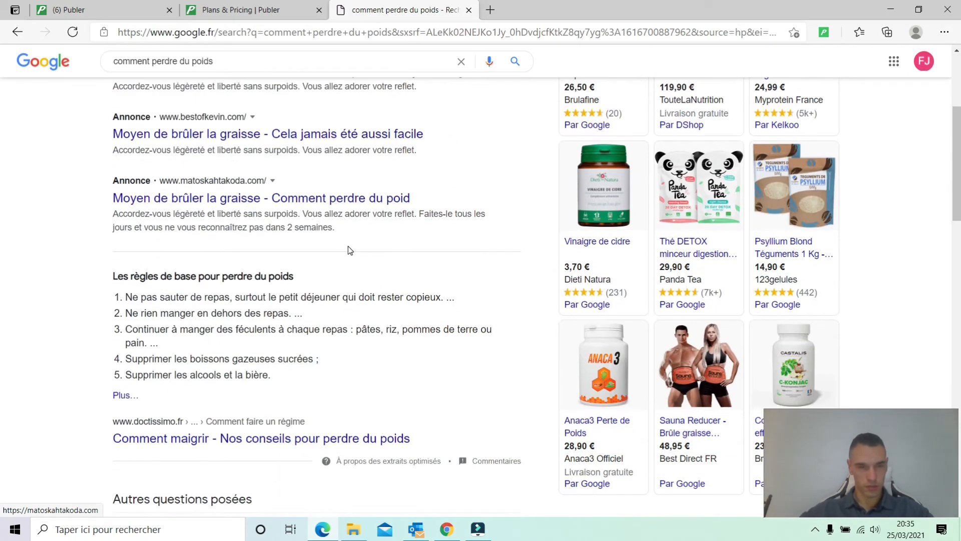
scroll(344, 320, up, 7)
click(231, 107)
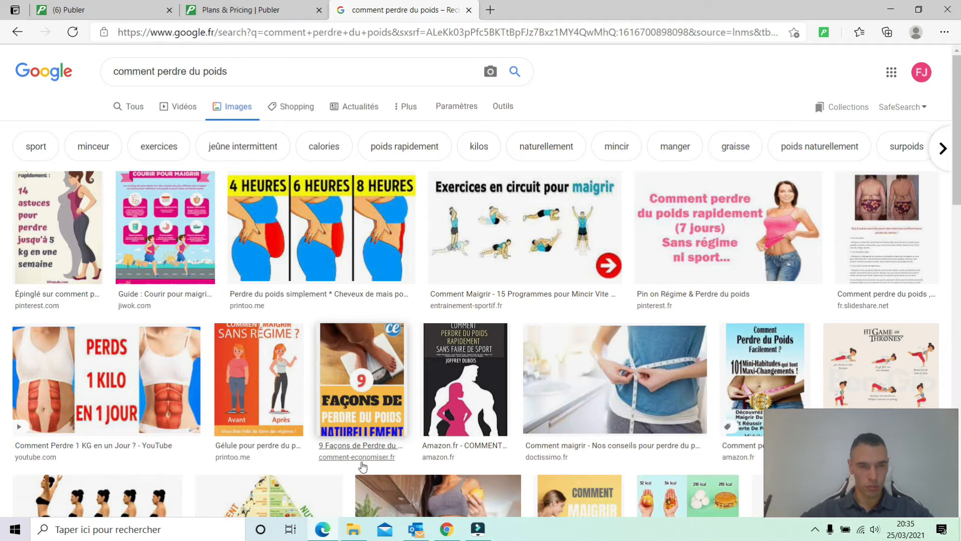
click(329, 229)
mouse_move(729, 257)
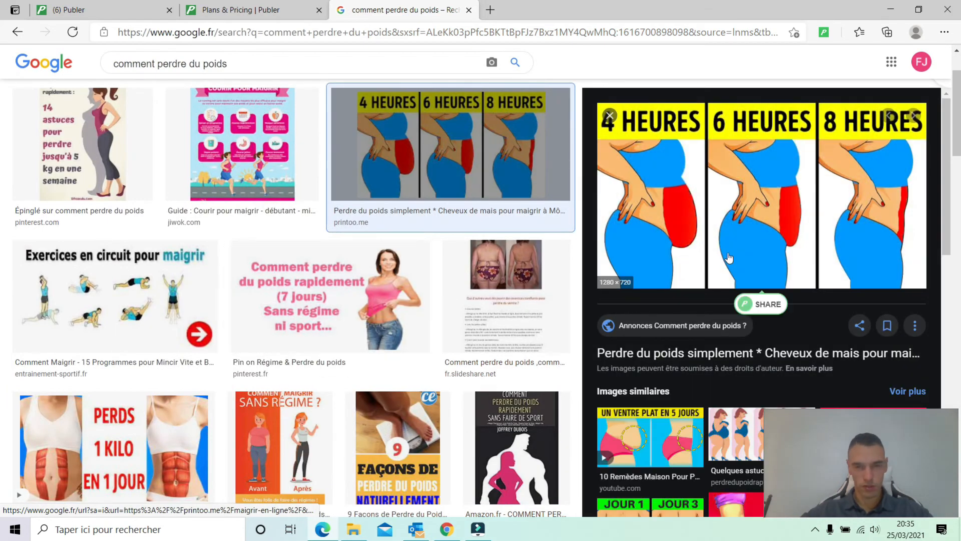
click(770, 306)
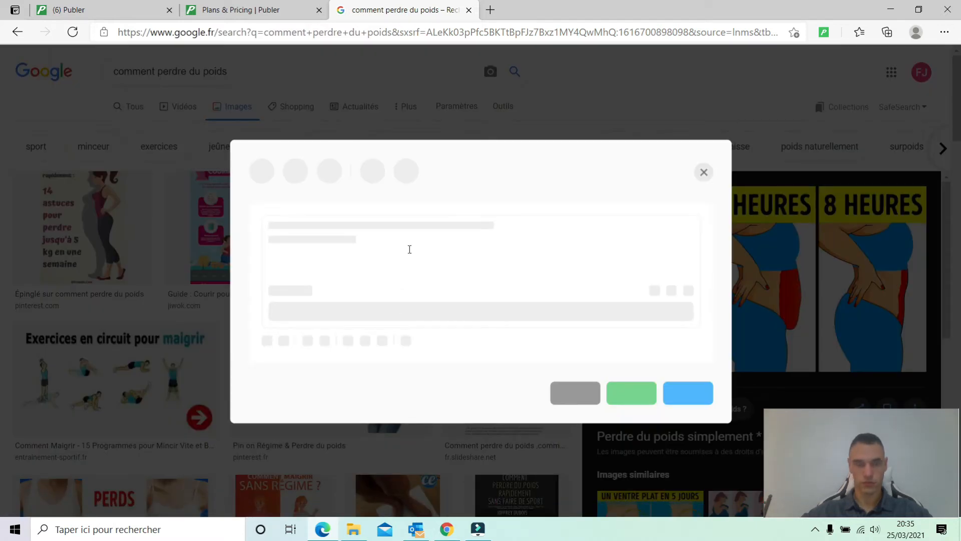
Write "Comment avoir une ventre plat ?" as the caption of the post, replacing the wording about losing weight
click(317, 195)
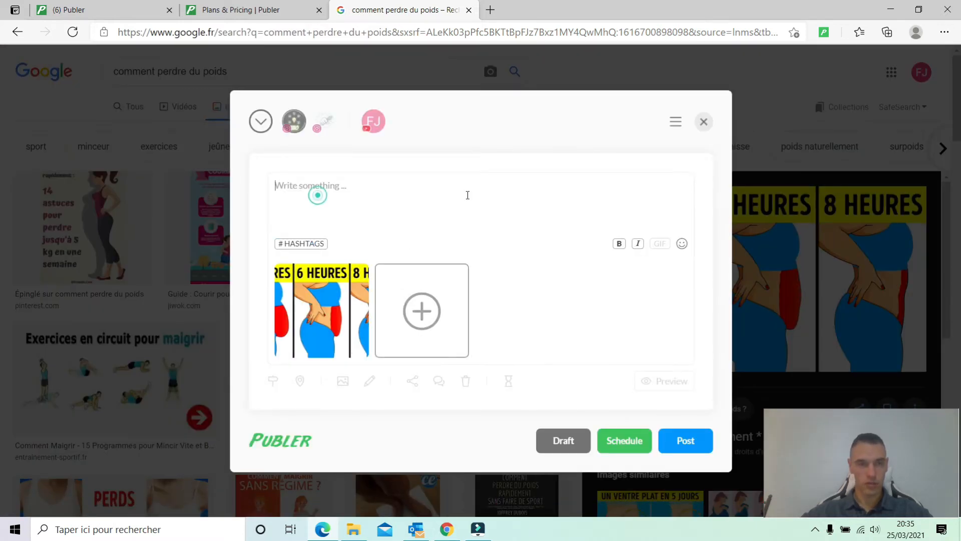
text(Comme)
text(nt perdre u poids)
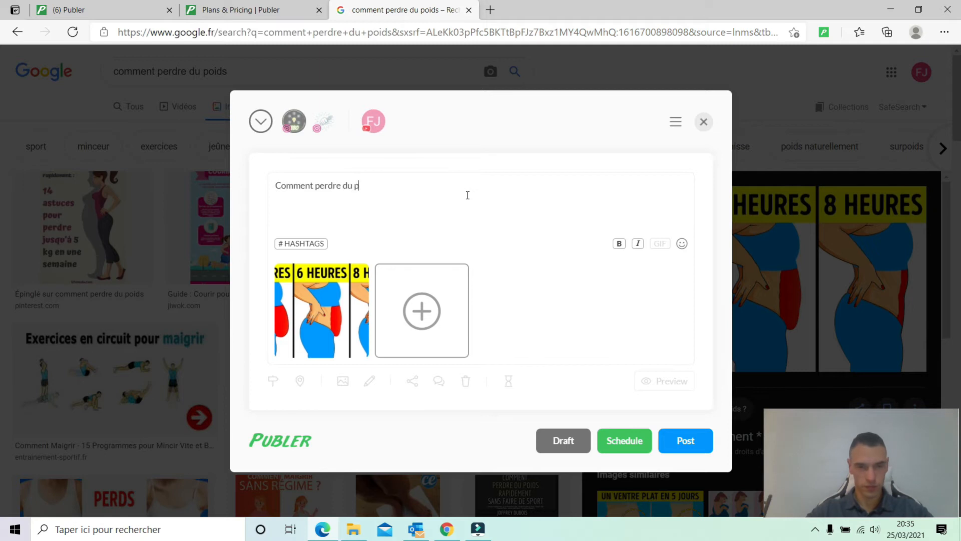
key(BackSpace)
key(BackSpace)
key(BackSpace)
key(BackSpace)
key(BackSpace)
key(BackSpace)
key(BackSpace)
key(BackSpace)
key(BackSpace)
key(BackSpace)
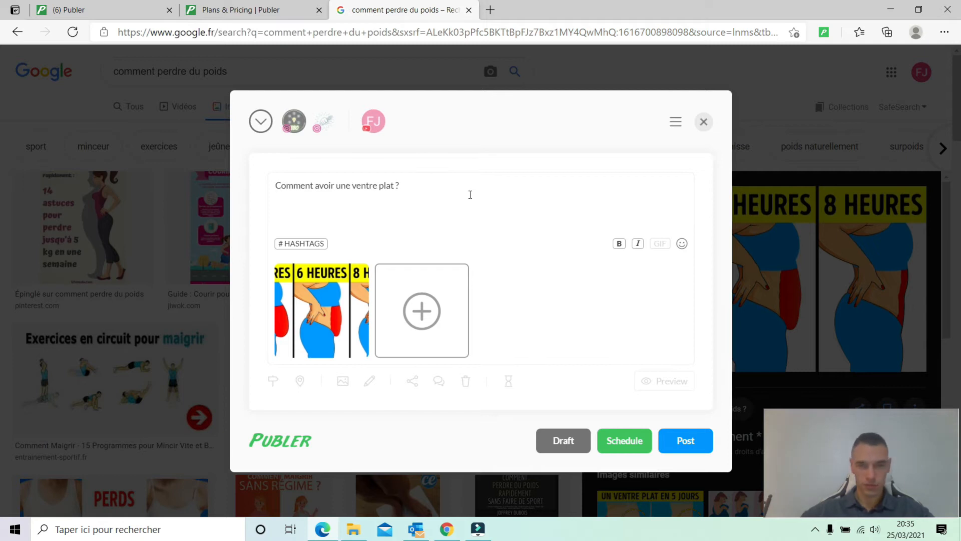
Make the caption "Comment avoir une ventre plat ?" bold and append a thumbs-up emoji to it
triple_click(375, 180)
click(619, 243)
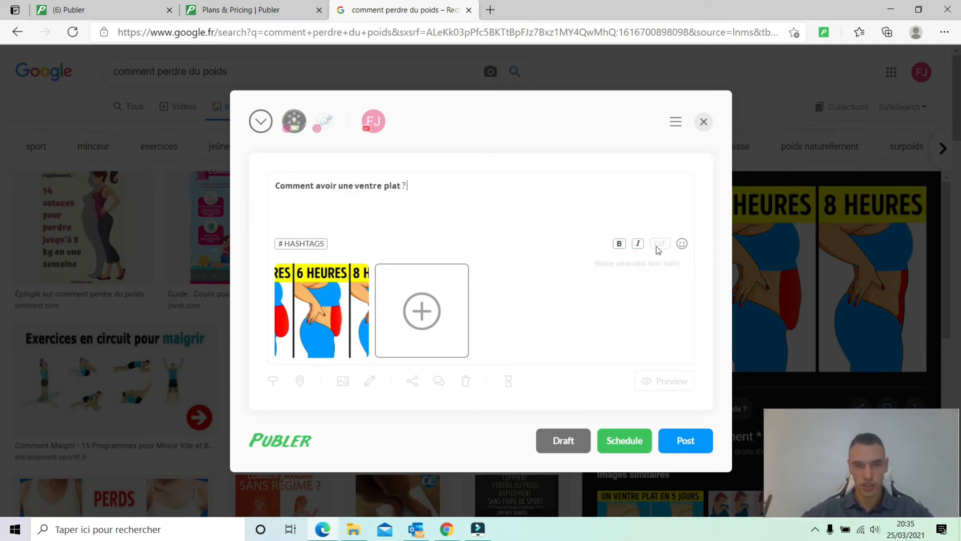
click(682, 244)
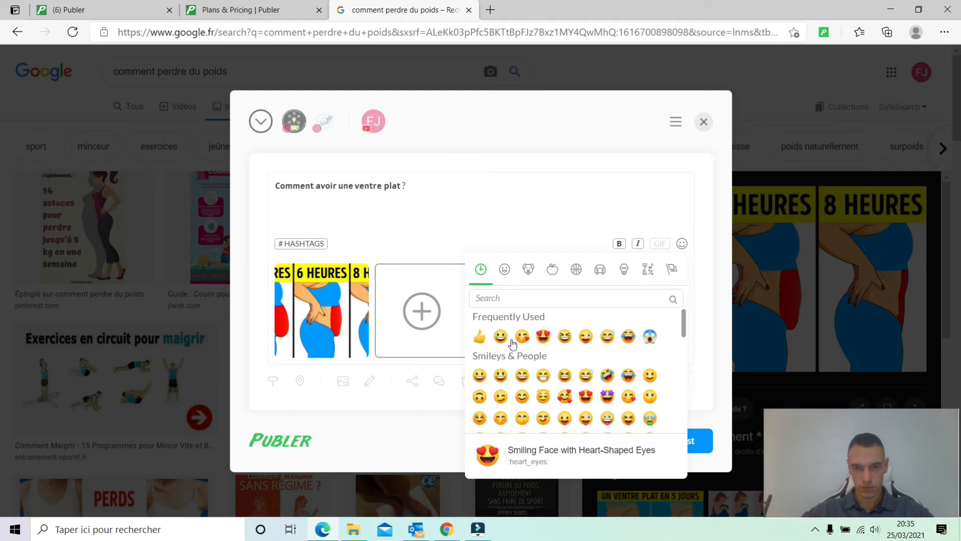
click(480, 336)
click(452, 188)
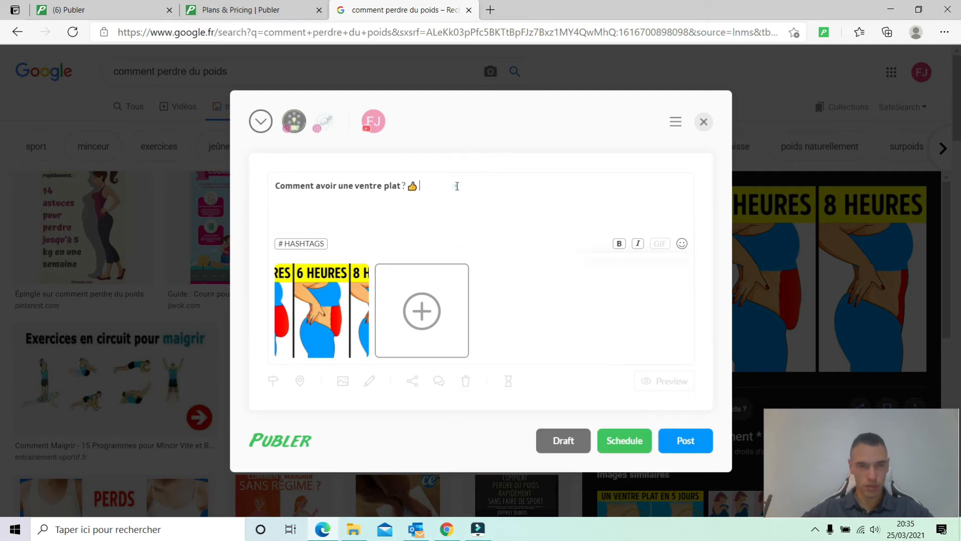
Add the lines "-Bien boire", "-Manger moins" and "-Manger des légumes" below the caption, followed by "ETc..." after an empty line
key(Return)
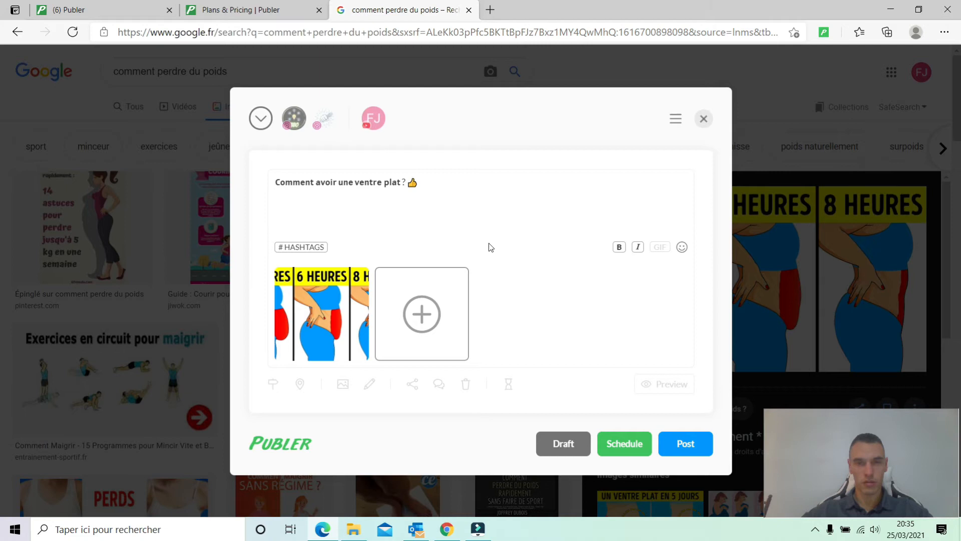
click(359, 206)
key(Return)
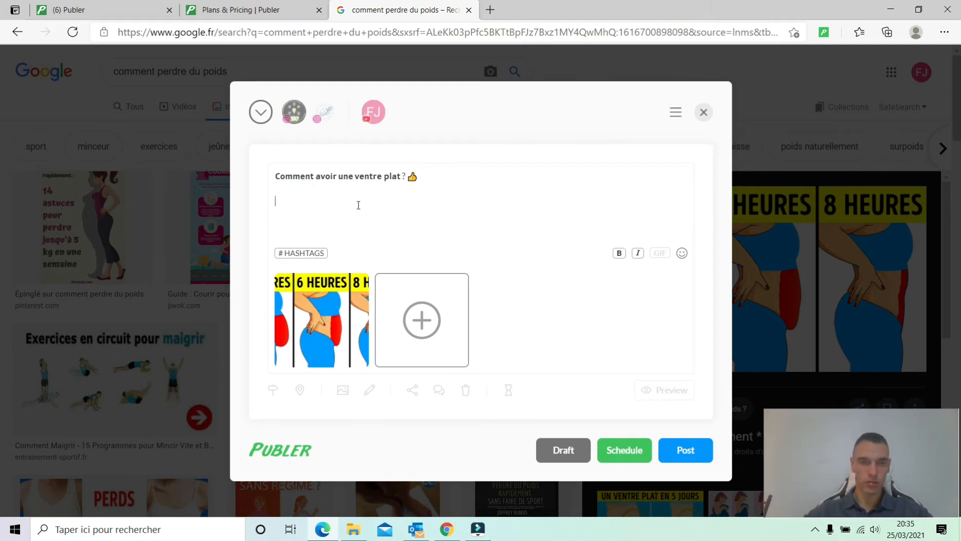
text(-Bien boire)
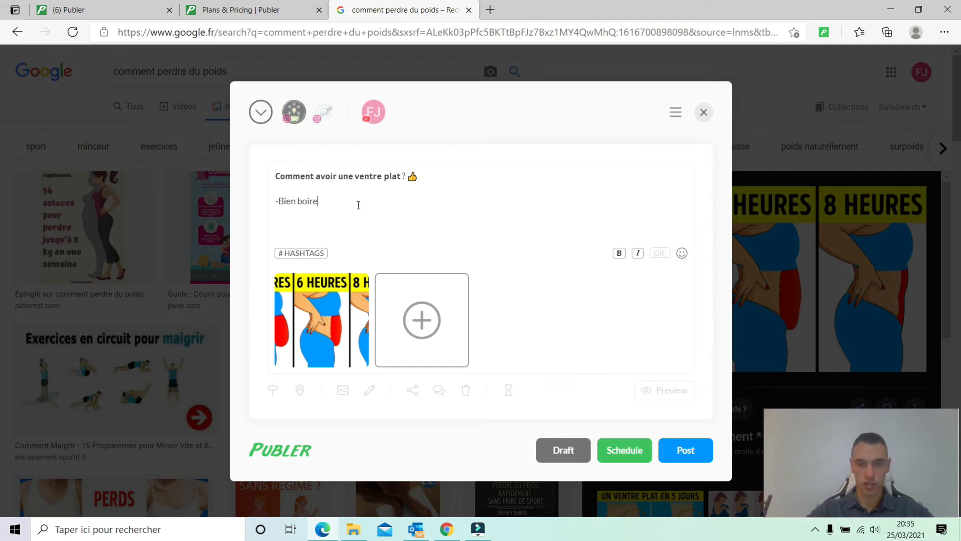
key(Return)
text(-Manger moins)
key(Return)
text(- Ma.nger des )
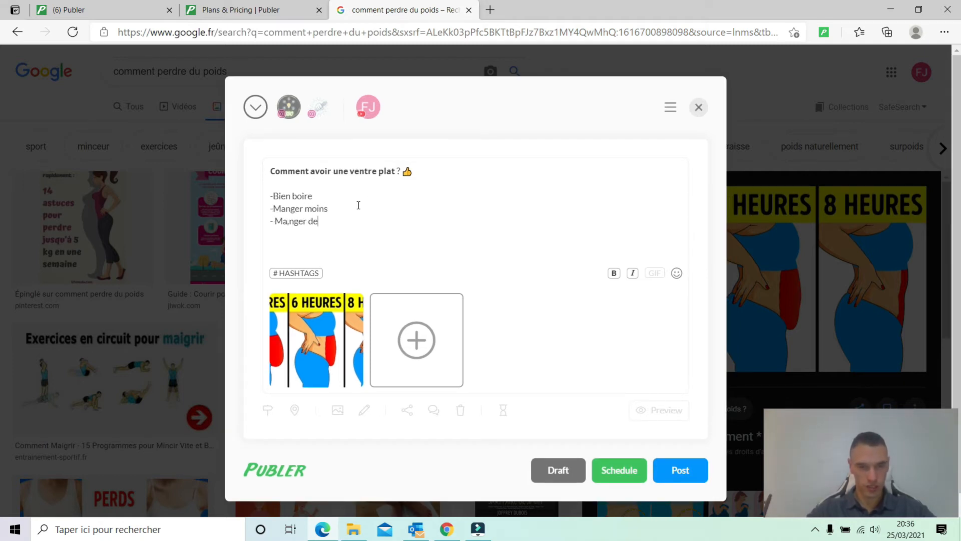
text(légumes)
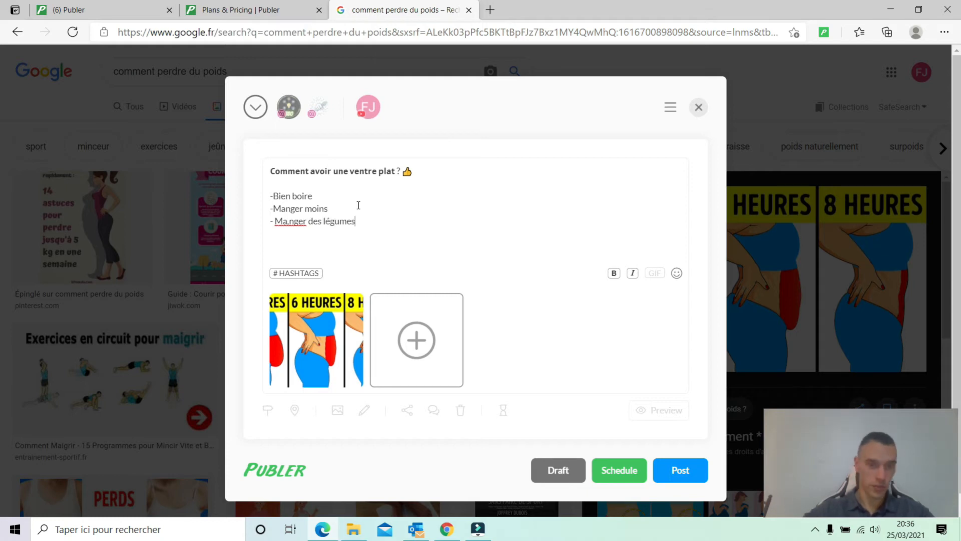
key(Return)
key(Return)
text(e)
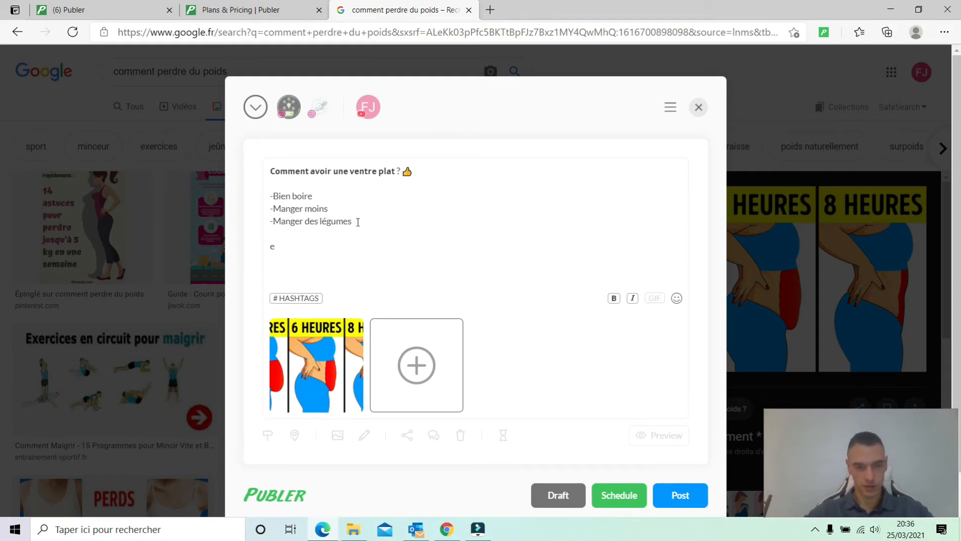
text(rtc)
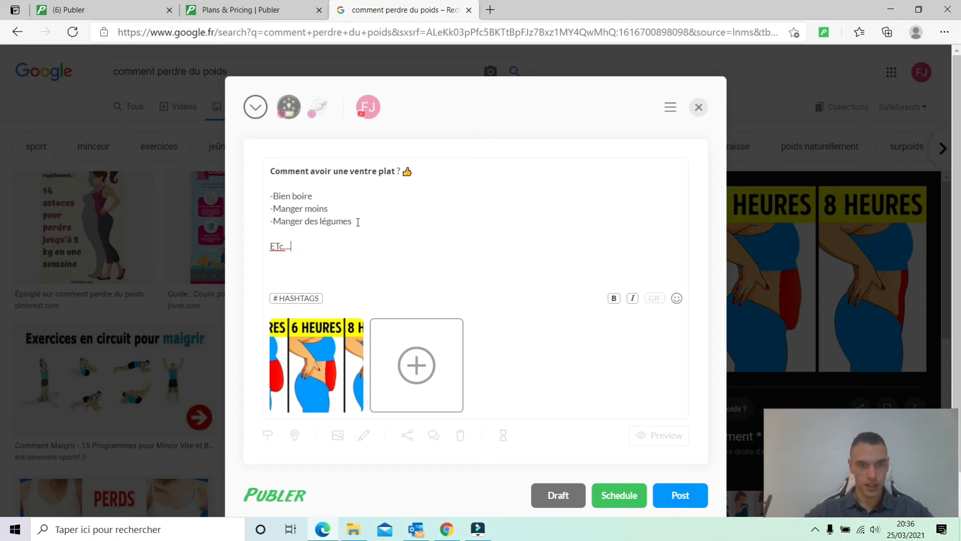
Choose the UBFPT Instagram account for the post and save a tagged location found by searching for "dubai"
click(309, 114)
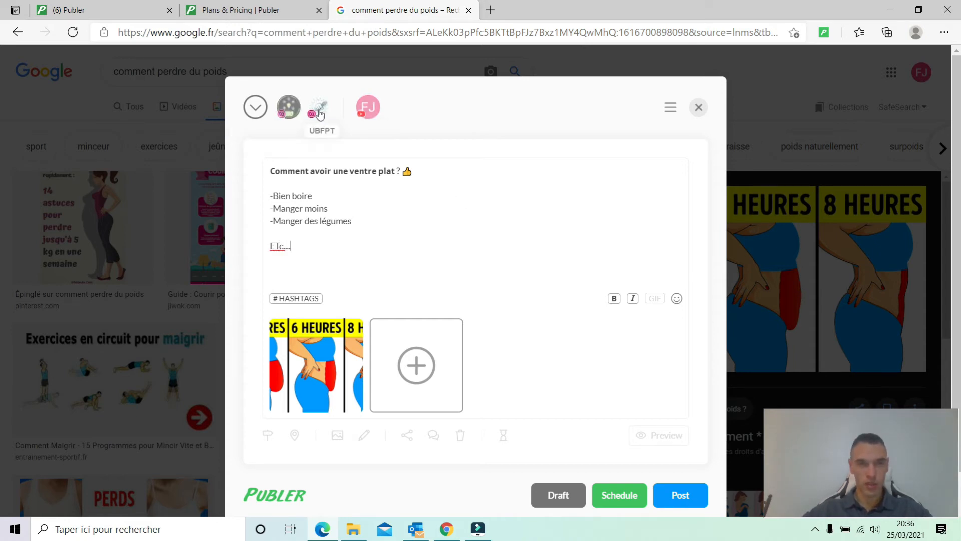
click(312, 112)
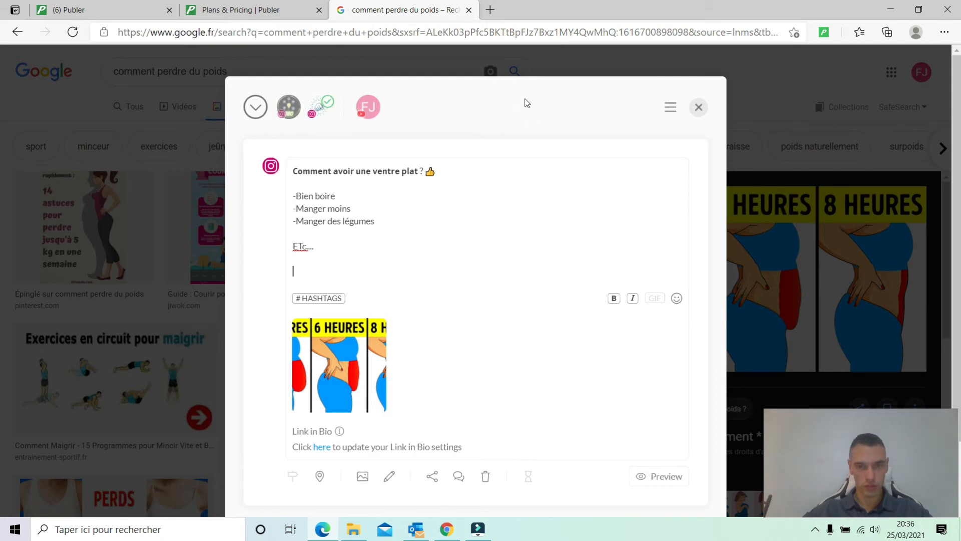
scroll(504, 208, down, 2)
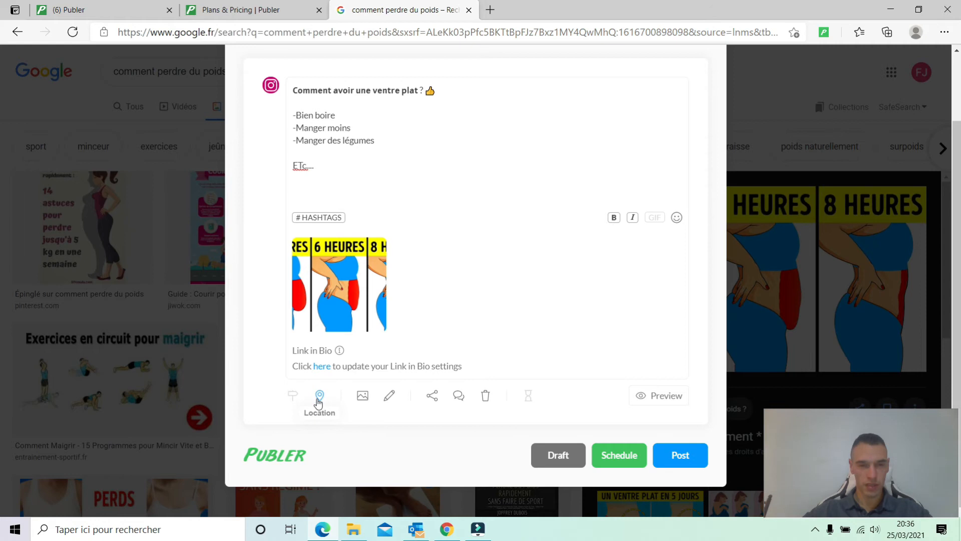
click(319, 396)
click(452, 300)
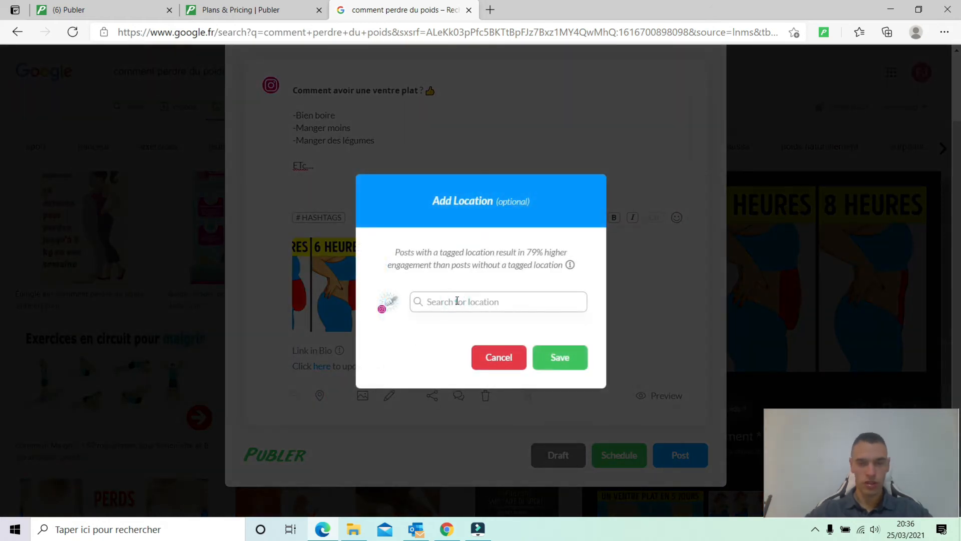
text(dubai)
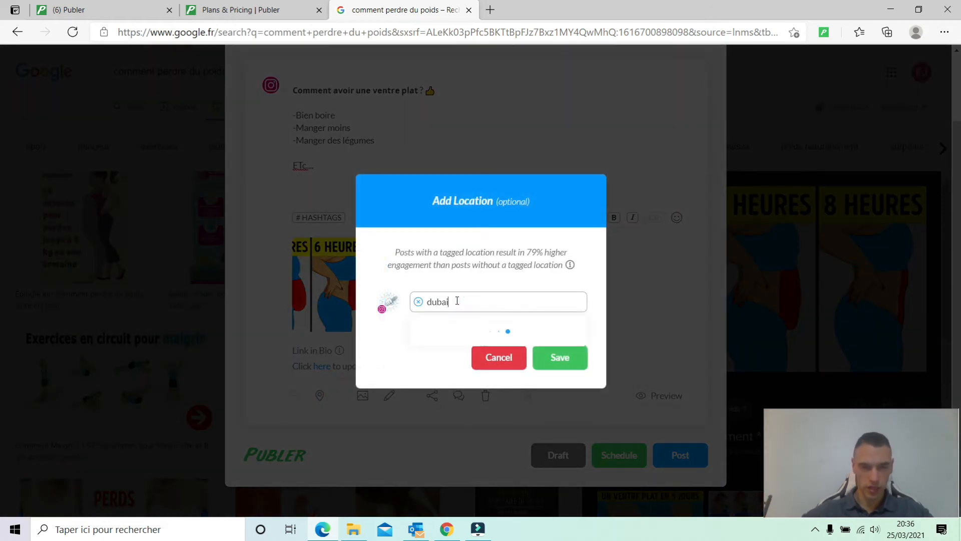
click(482, 338)
click(567, 358)
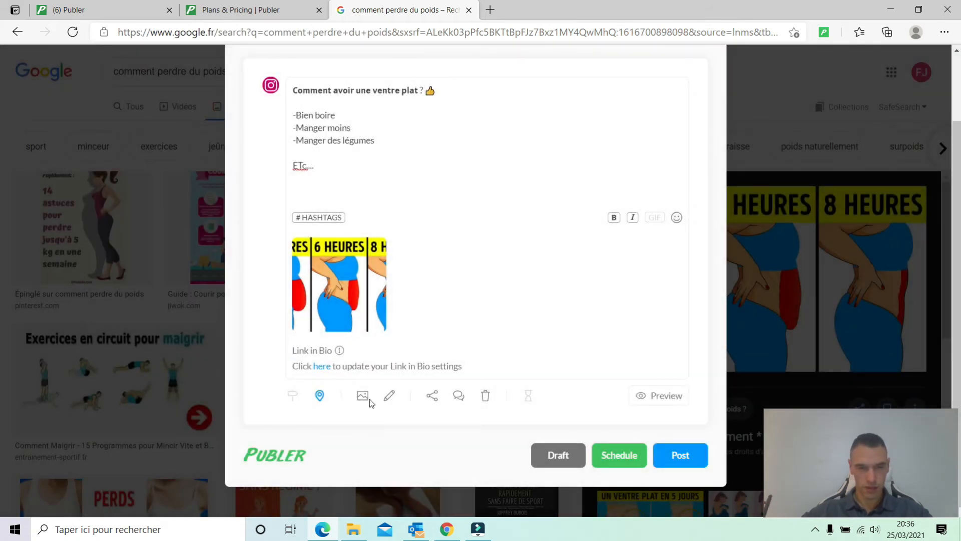
Start a new signature for the UBFPT account from the post's signature options and label it "Fin de poste"
click(390, 401)
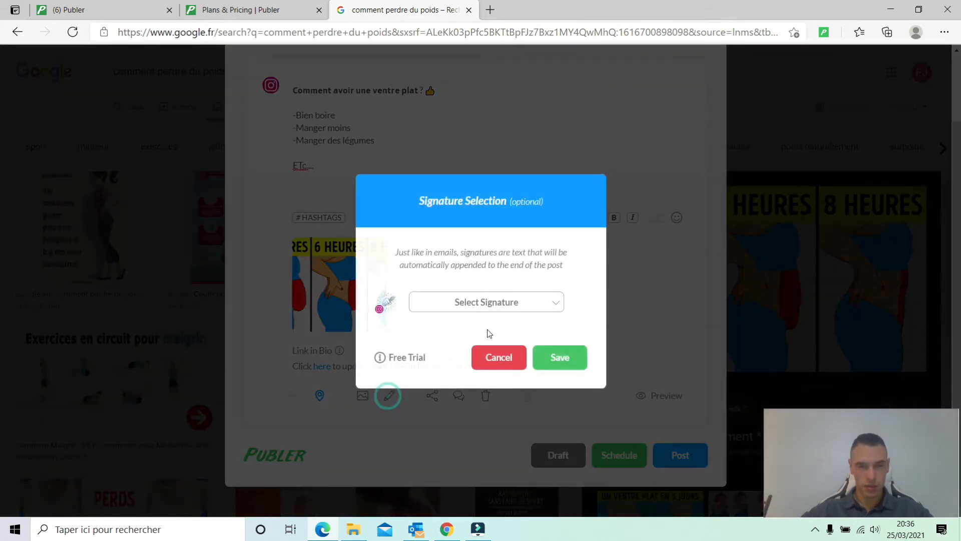
click(492, 301)
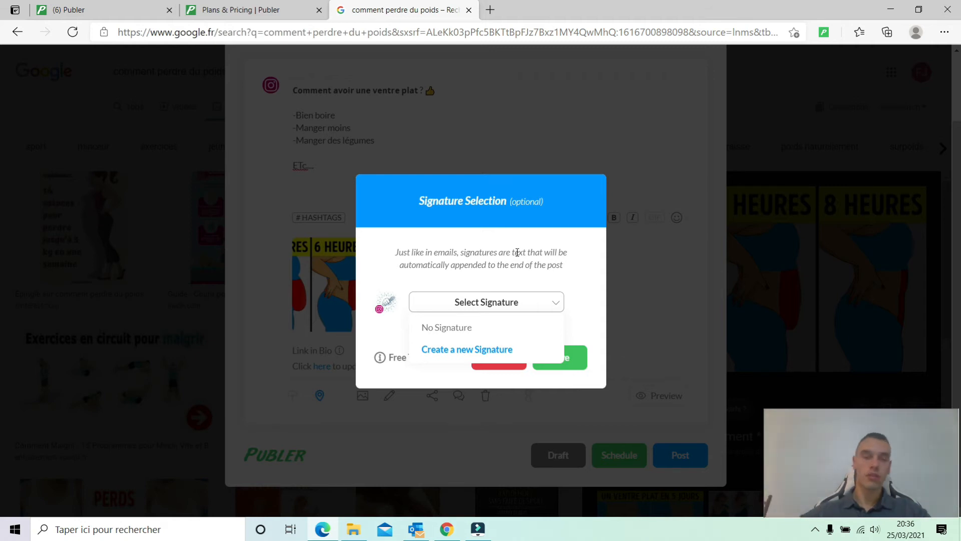
click(447, 351)
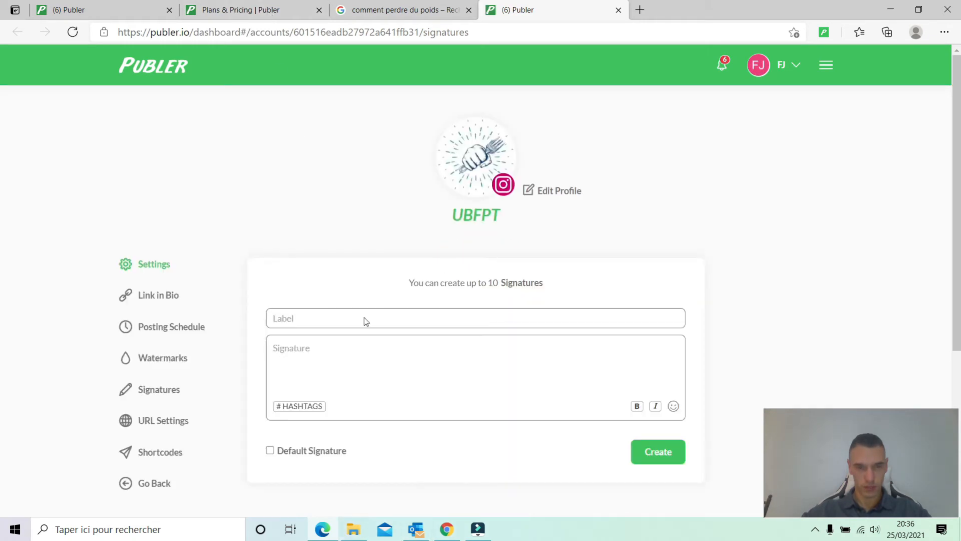
text(Fin)
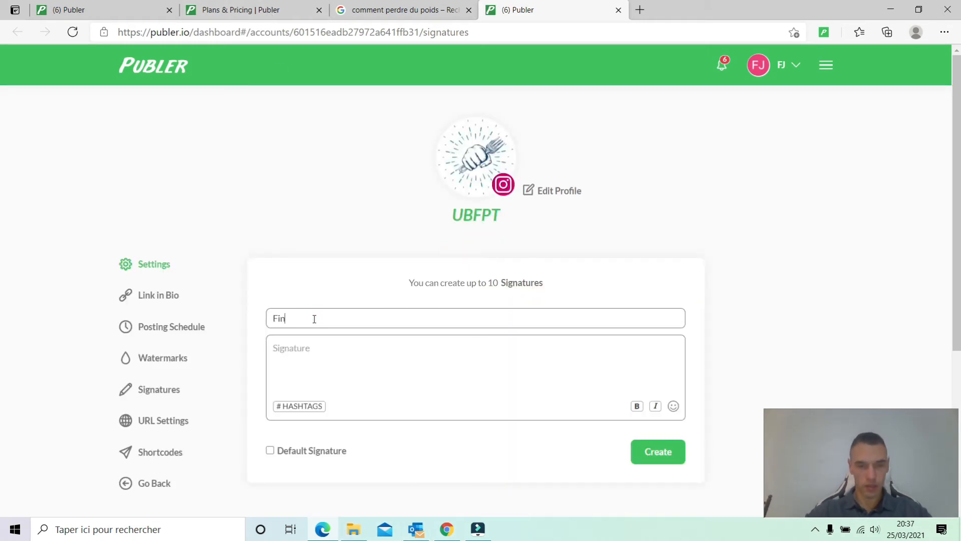
text( de poste)
click(340, 355)
text(M)
key(BackSpace)
text(P)
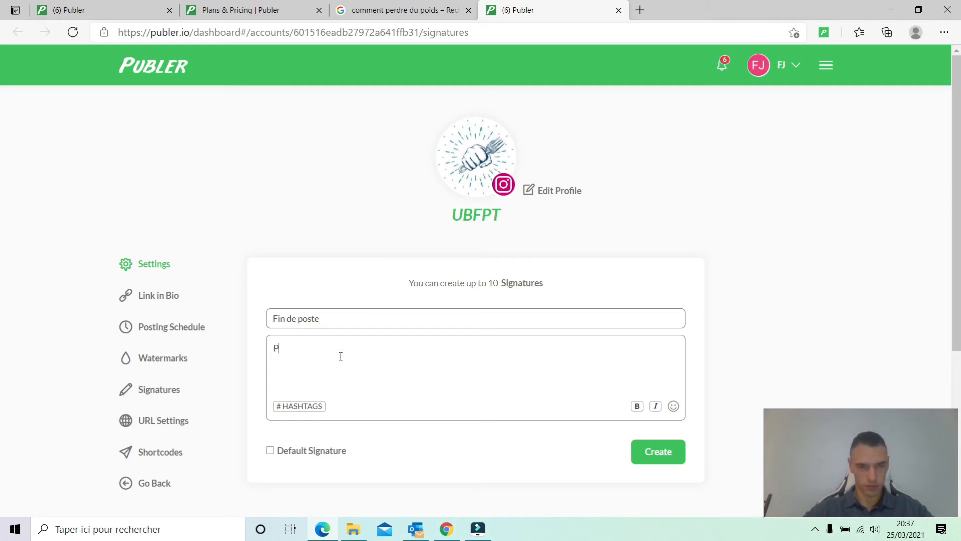
text(eneer à vous avbonn)
key(BackSpace)
key(BackSpace)
key(BackSpace)
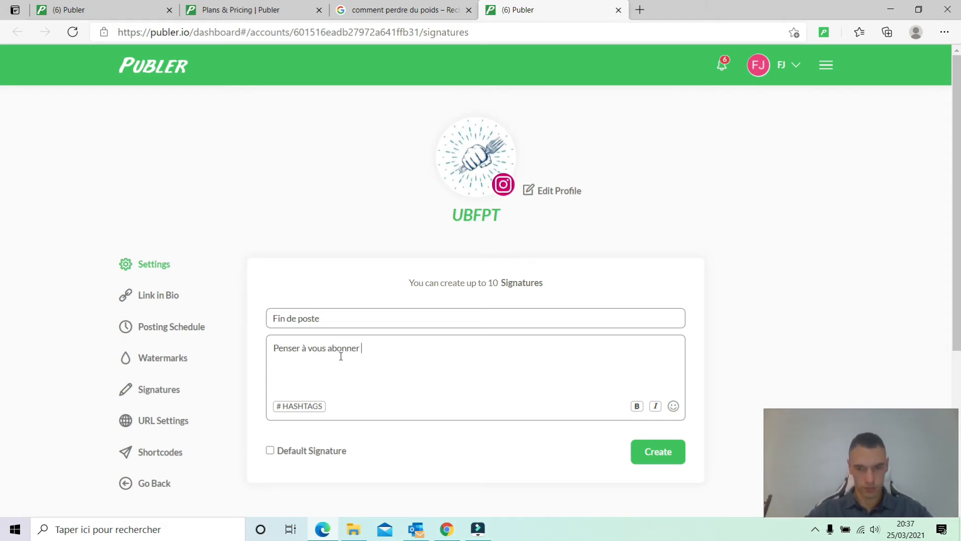
text(@UBFPT)
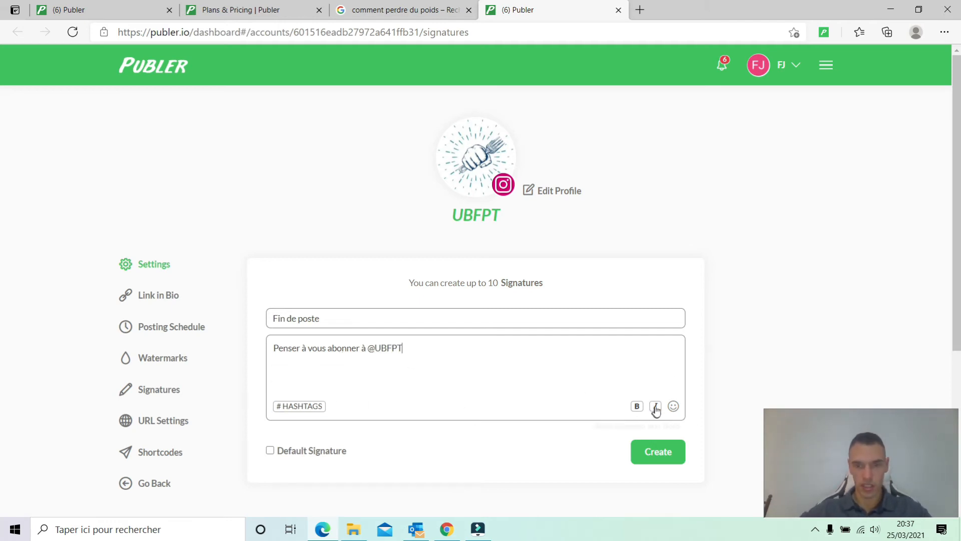
Add a thumbs-up emoji to the end of the signature text and create the signature
click(673, 406)
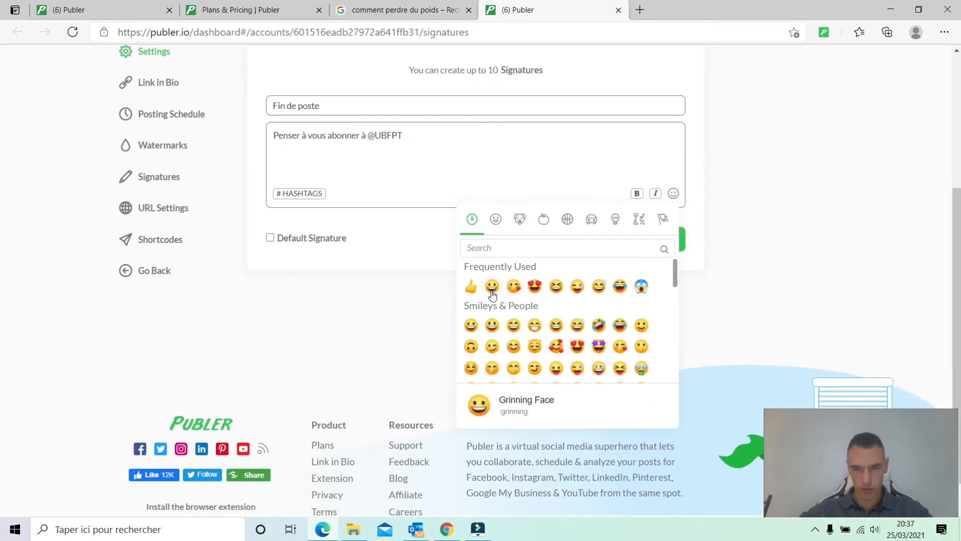
click(473, 286)
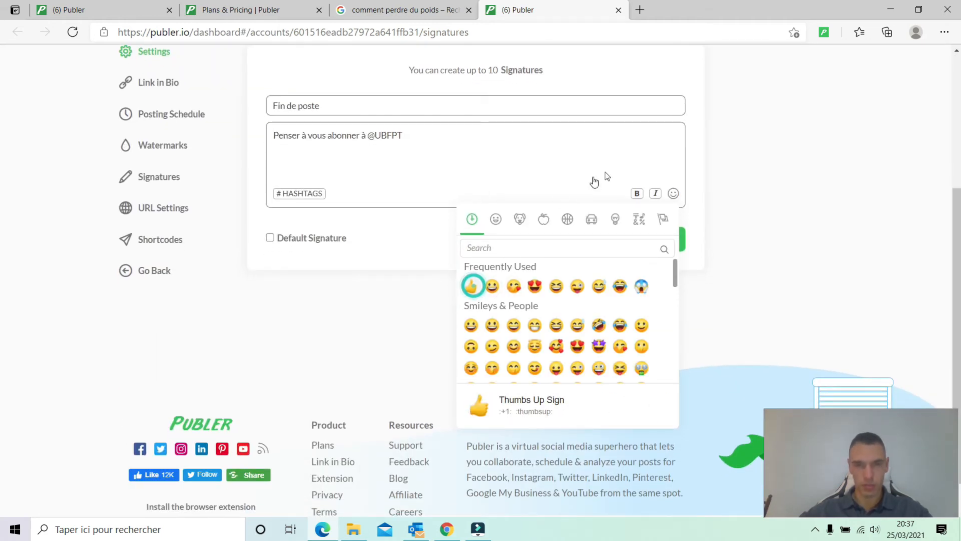
click(694, 144)
click(660, 242)
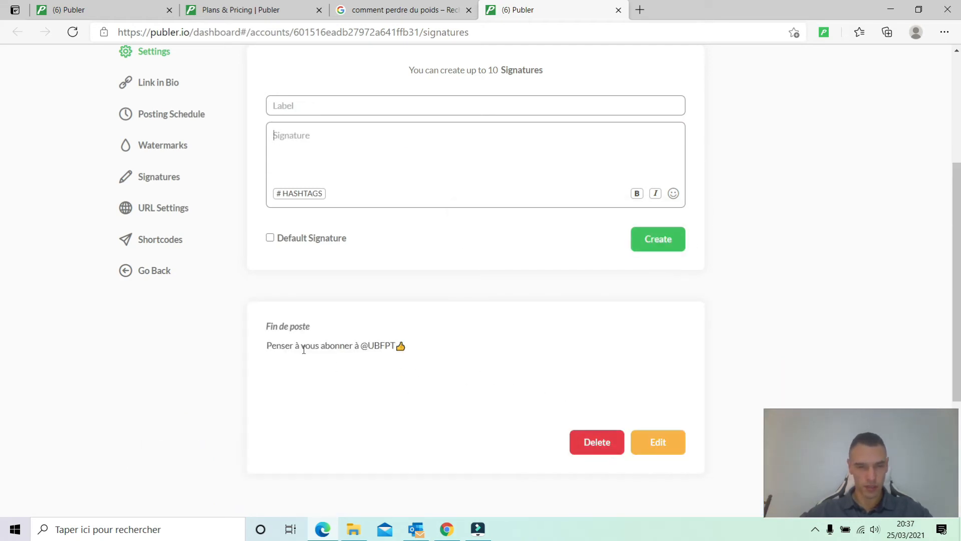
Return to the post on the Google image results page, select its "Fin de poste" signature, preview the text and save the selection
scroll(376, 388, up, 4)
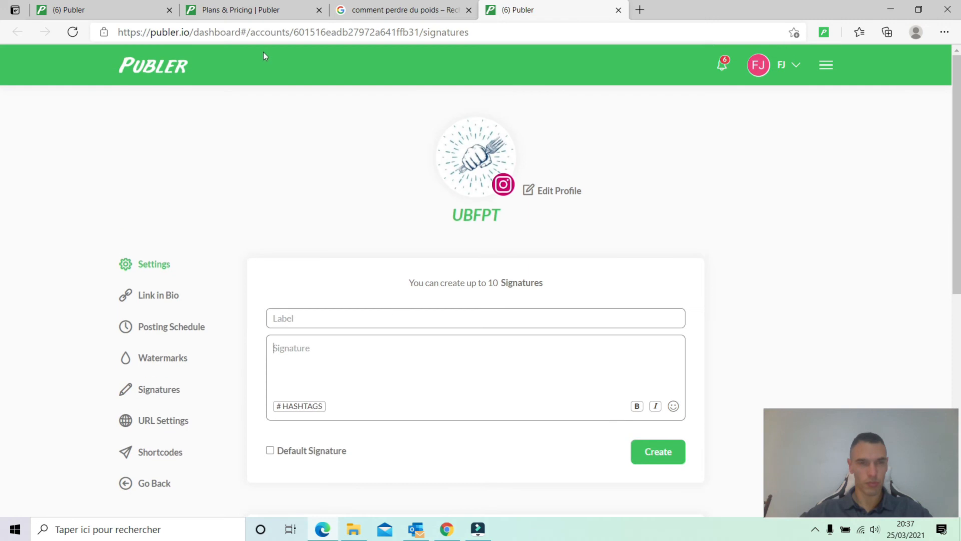
click(395, 11)
click(549, 302)
click(568, 255)
click(512, 357)
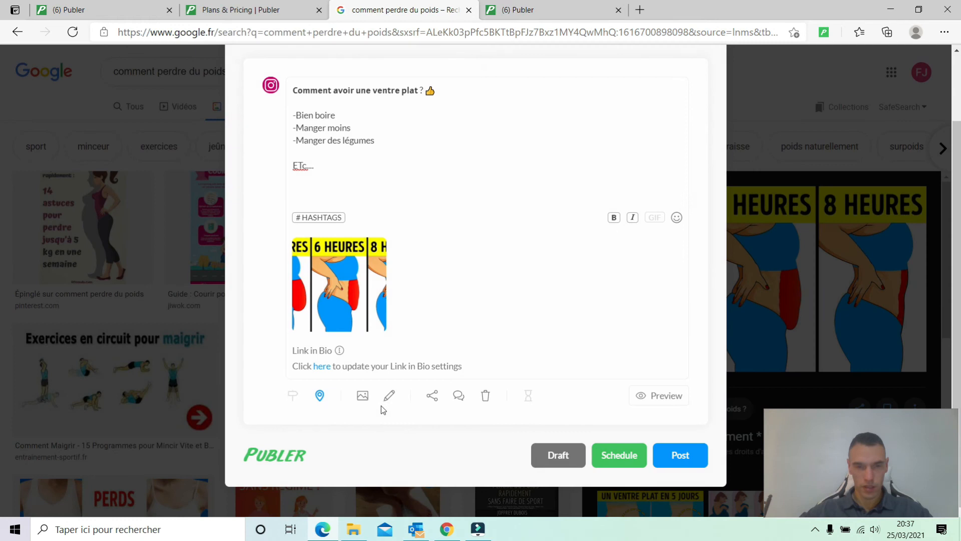
click(390, 397)
click(550, 304)
click(450, 352)
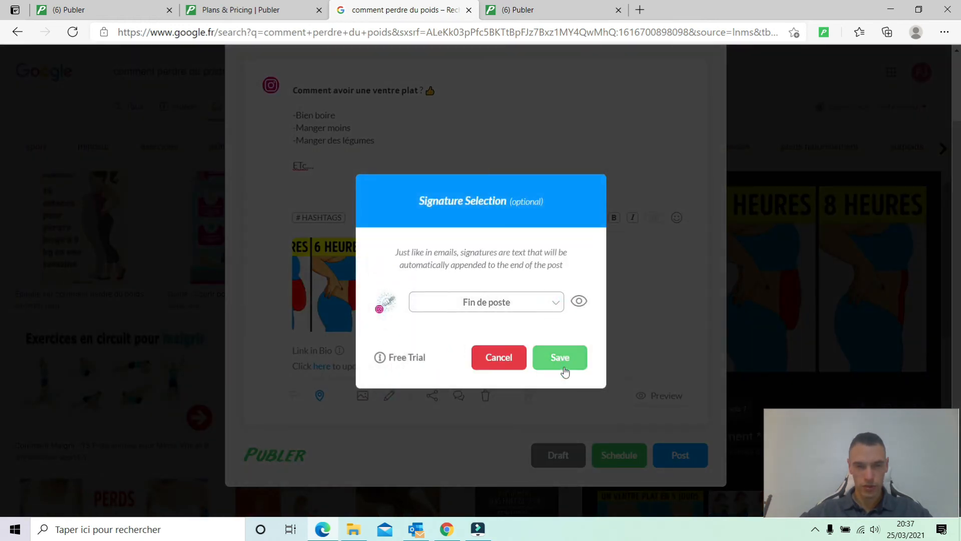
click(578, 302)
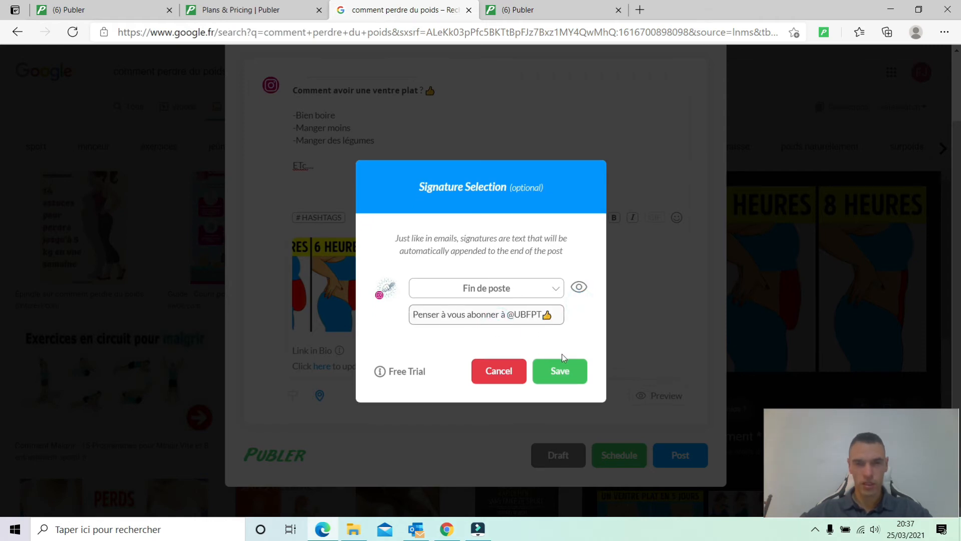
click(570, 369)
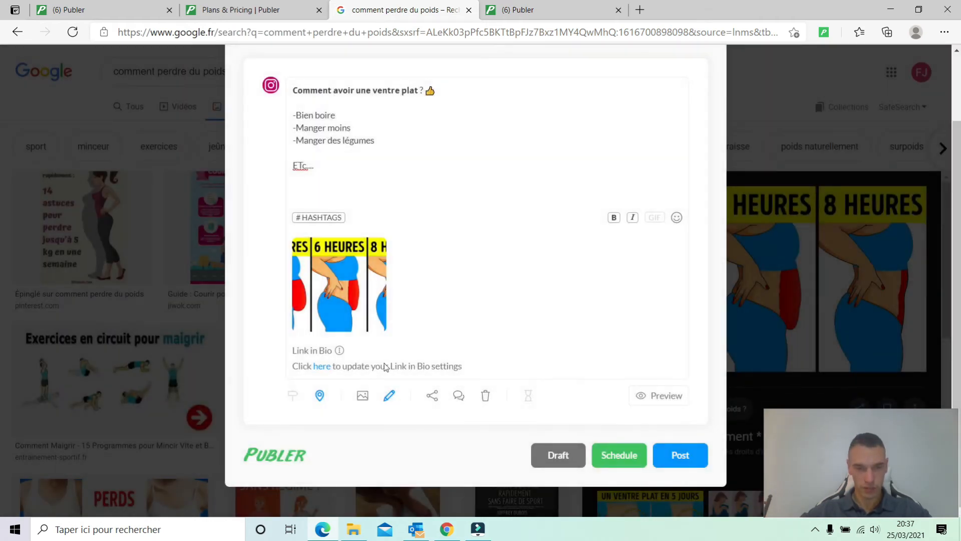
Examine which accounts AutoShare can share the post to, and leave without selecting any
click(434, 396)
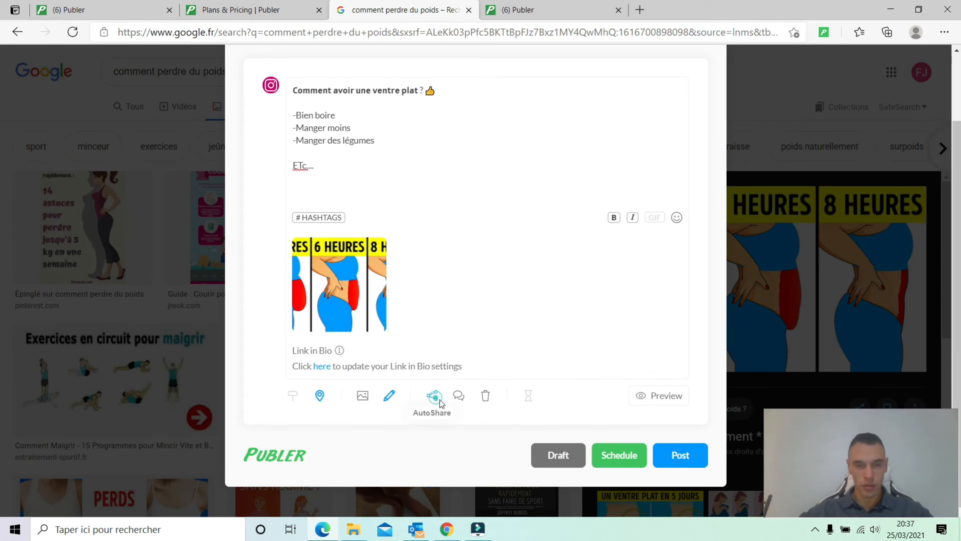
click(495, 319)
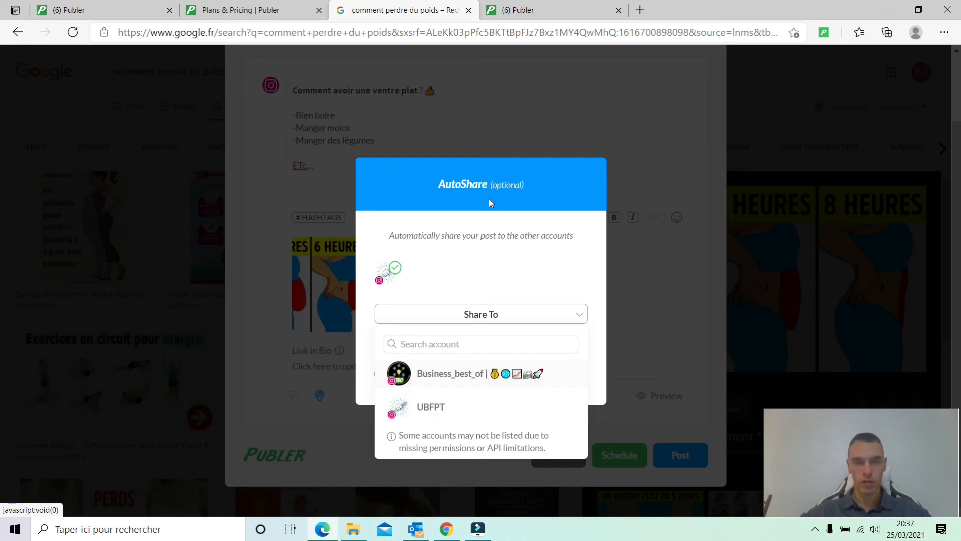
click(632, 312)
click(501, 377)
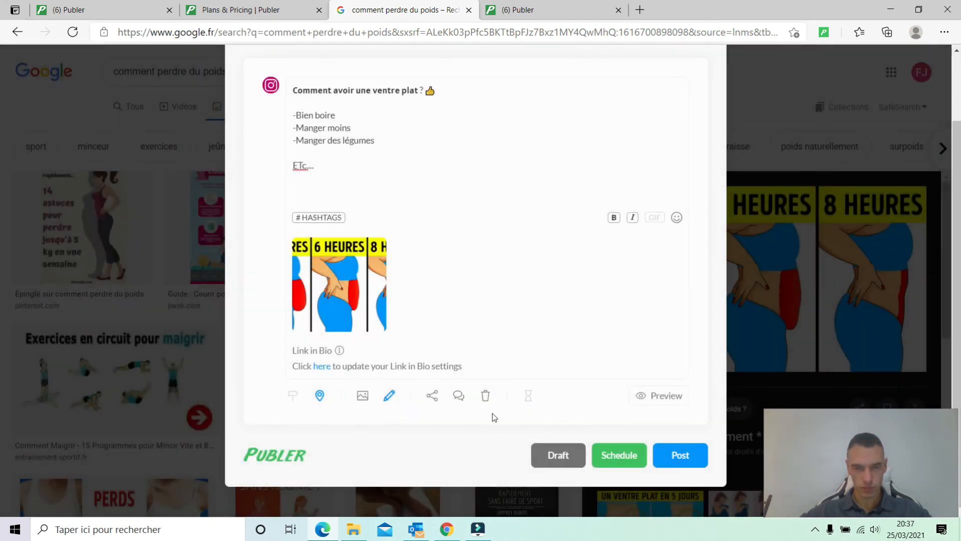
Enable follow-up comments on the post and set the first comment's delay to 2 minutes
click(460, 398)
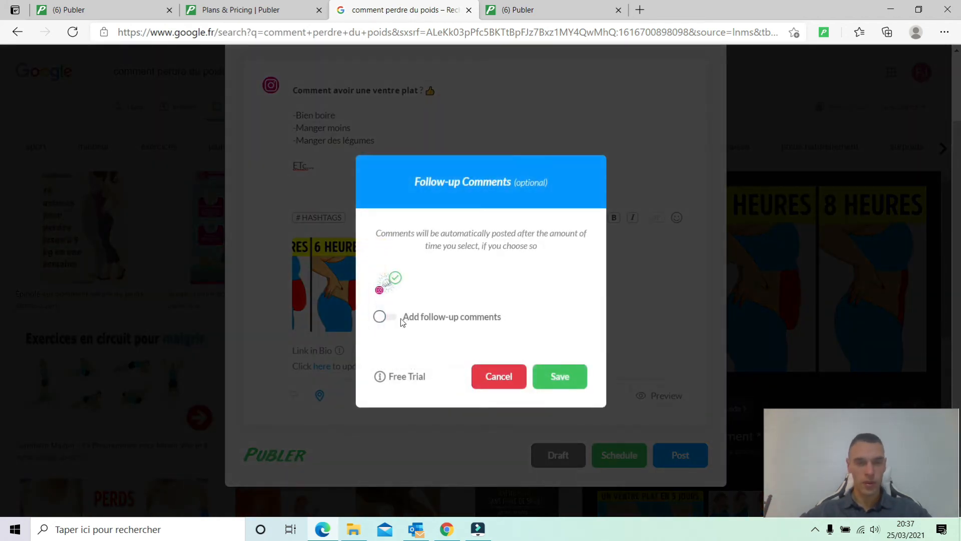
click(380, 317)
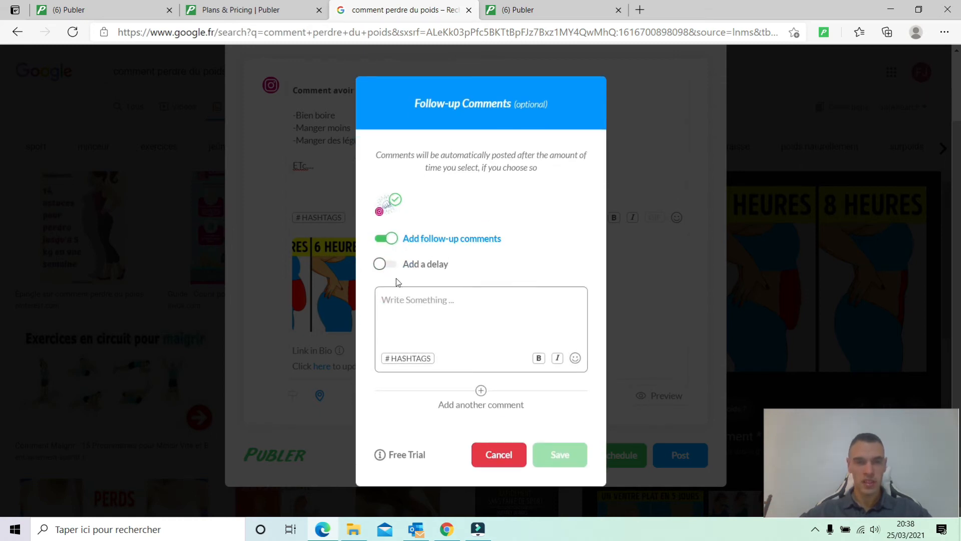
click(385, 265)
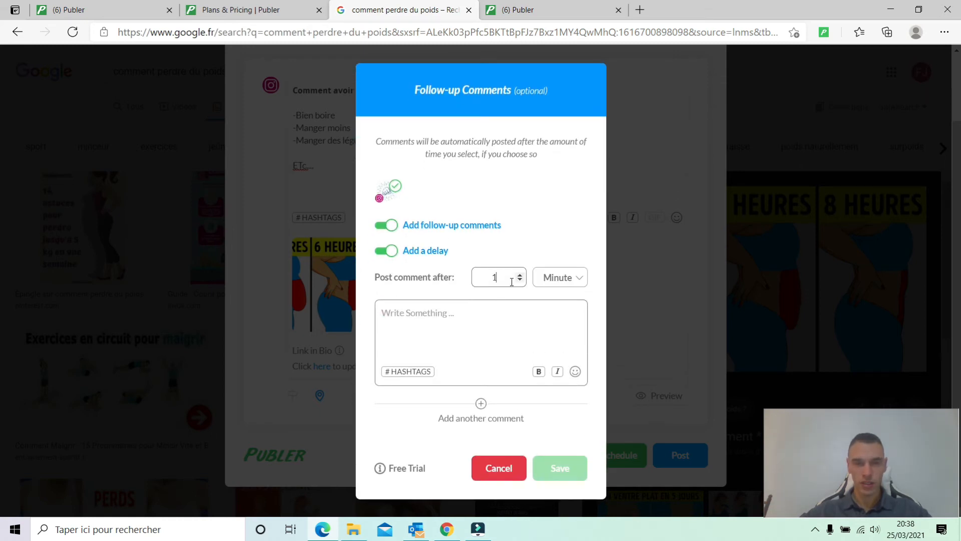
text(2)
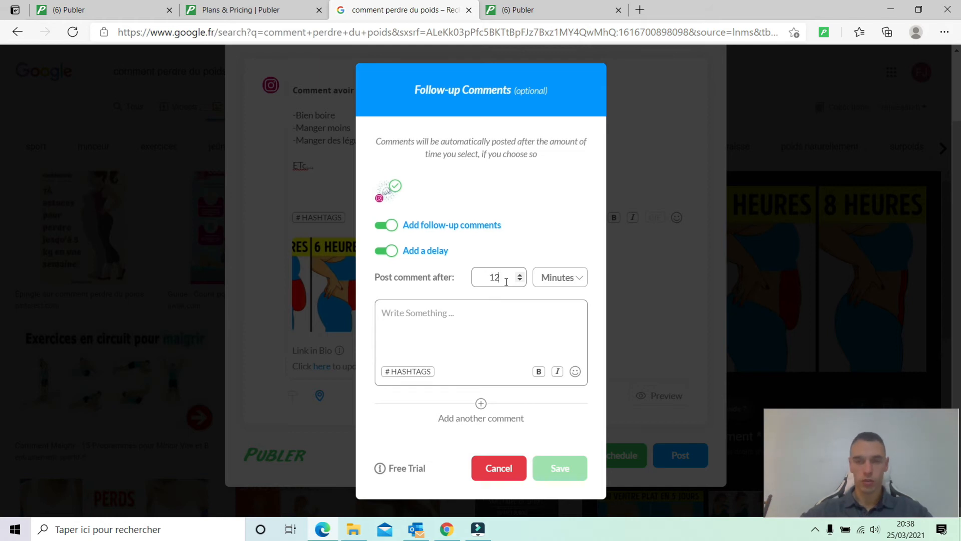
drag(508, 281, 470, 276)
text(2)
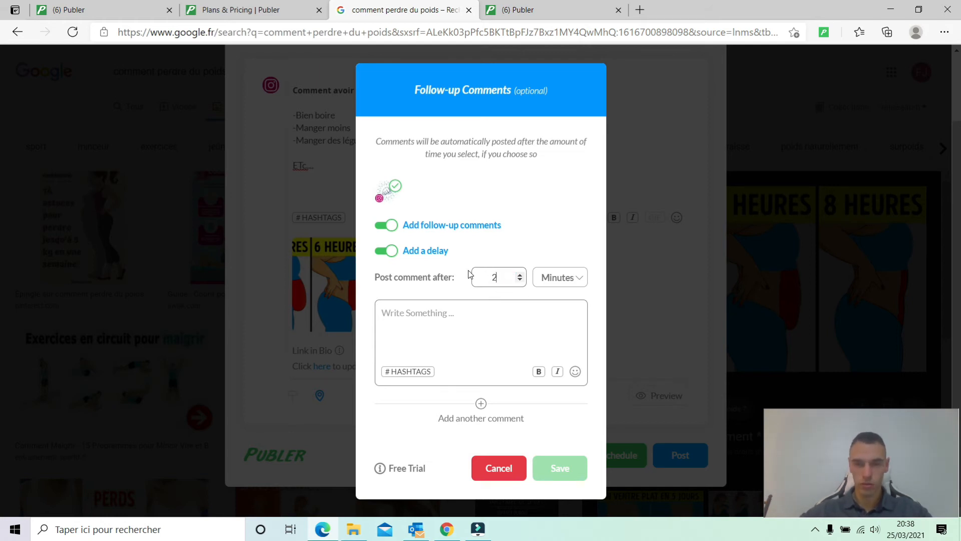
Write "Et vous quelles sont vos astuces pour avoir un ventre plat ?" as the first follow-up comment
click(436, 313)
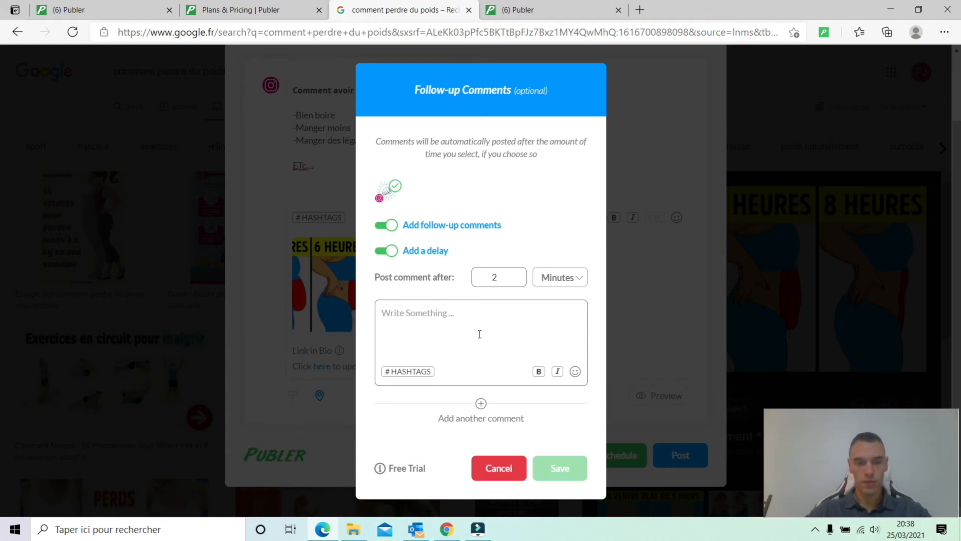
text(Et vous que)
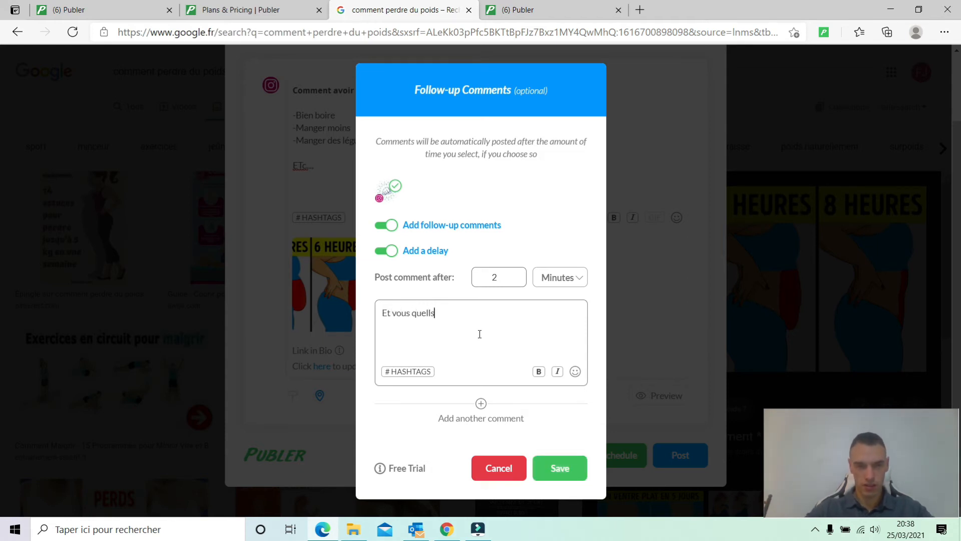
text(lles sont vos astu)
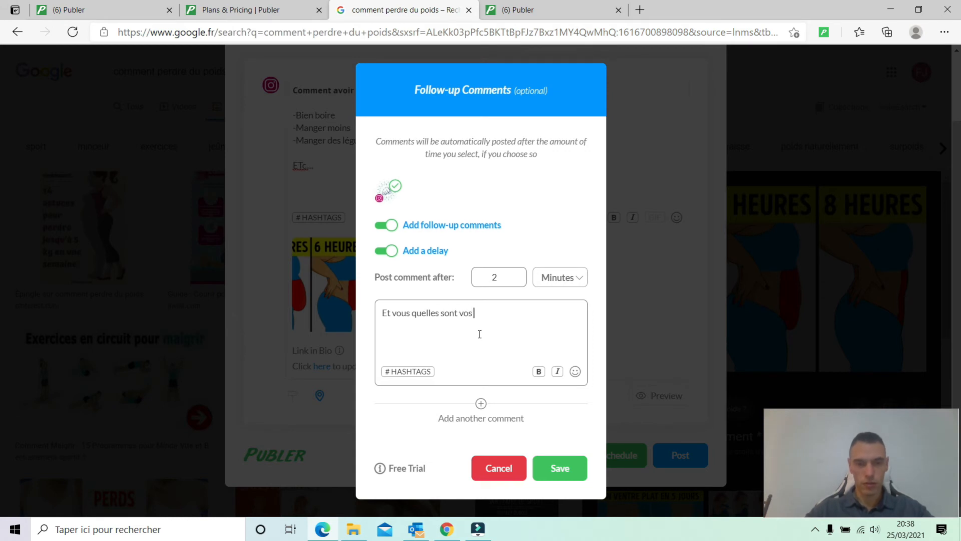
text(ces pour avoir un ventre plat ?)
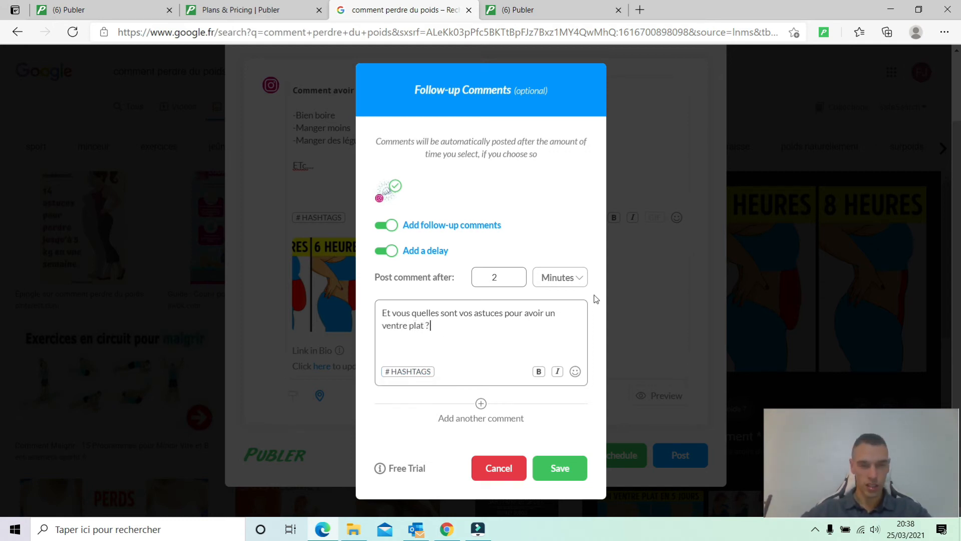
Add a second follow-up comment with a 1-minute delay and the hashtags "#pertedepoids #ventreplat #regime"
click(494, 411)
scroll(471, 366, down, 2)
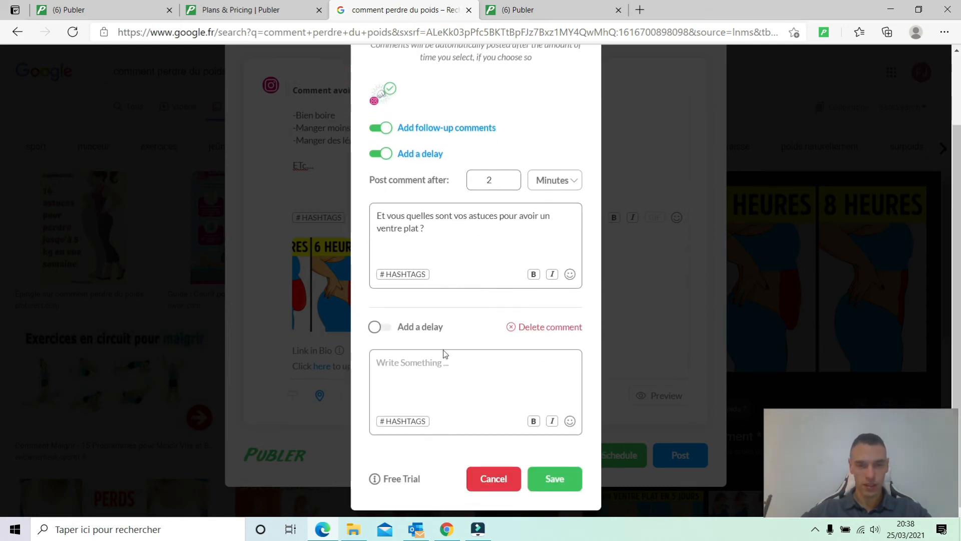
click(381, 327)
click(436, 400)
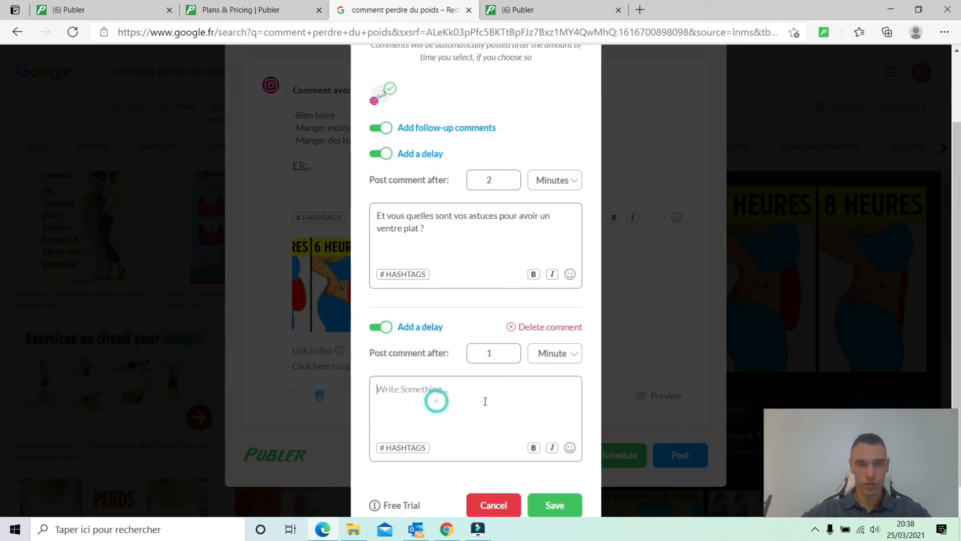
text(#)
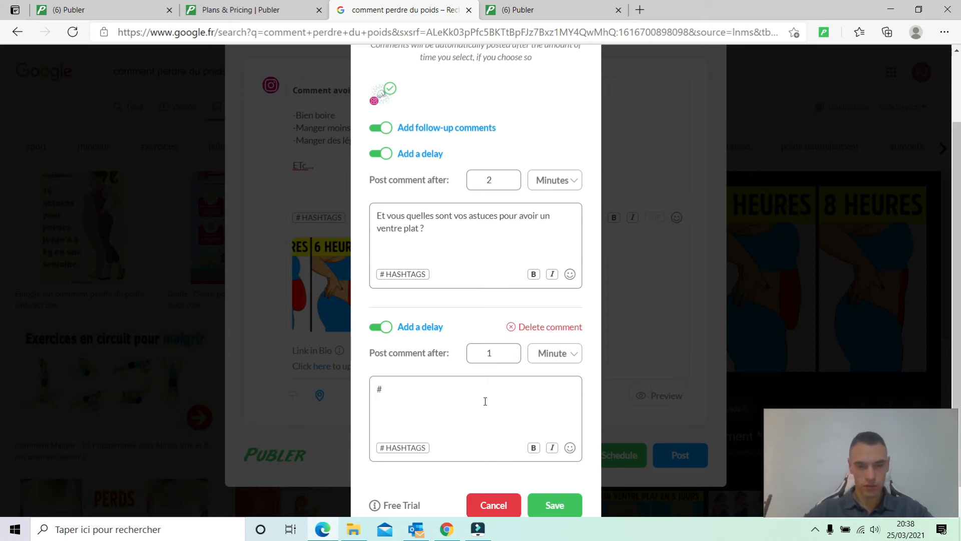
text(pertedepoids #)
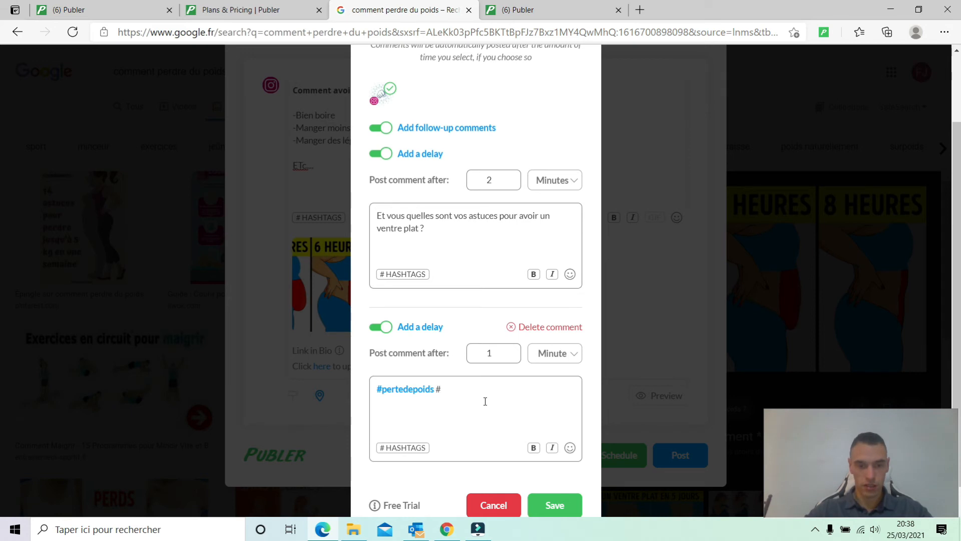
text(ventreplat)
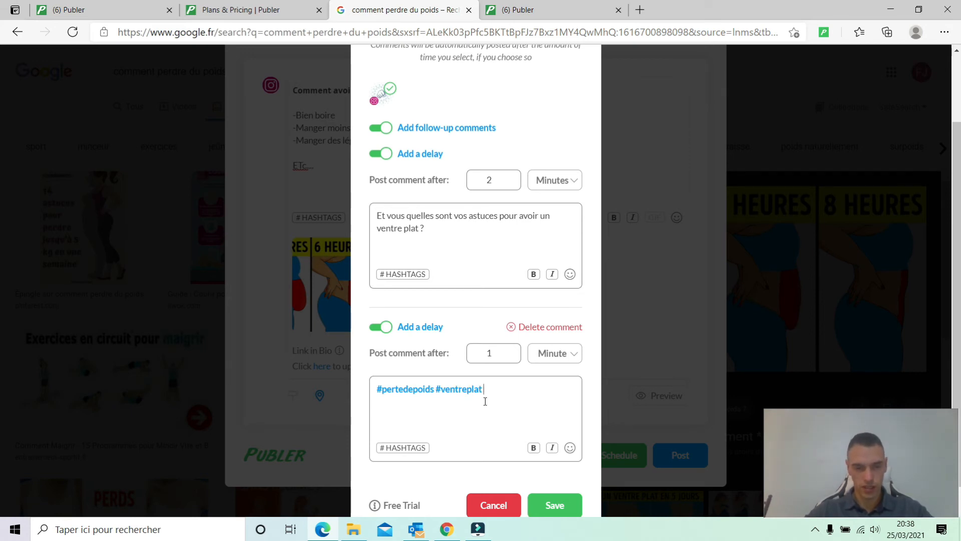
text( #regime)
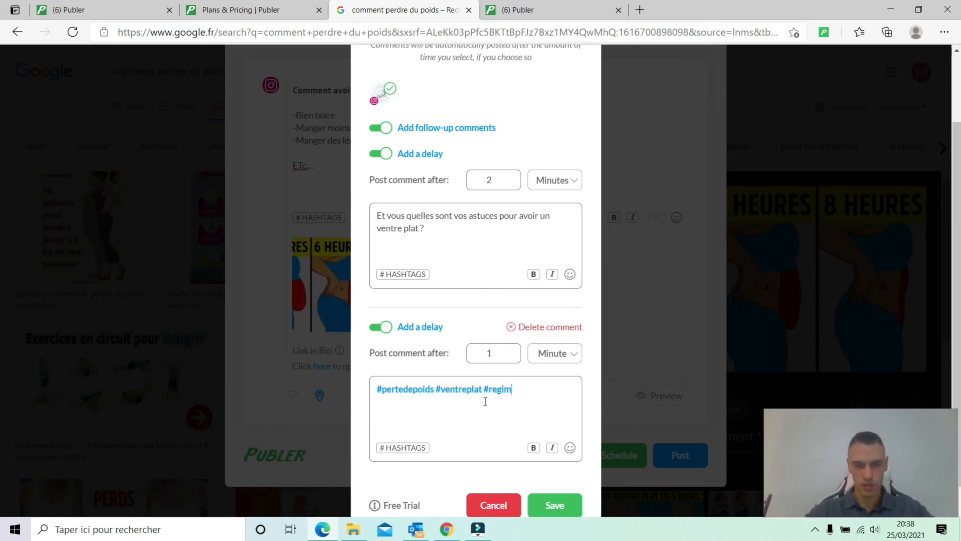
Make the first follow-up comment's text bold and save the follow-up comments
triple_click(429, 232)
click(534, 274)
click(462, 239)
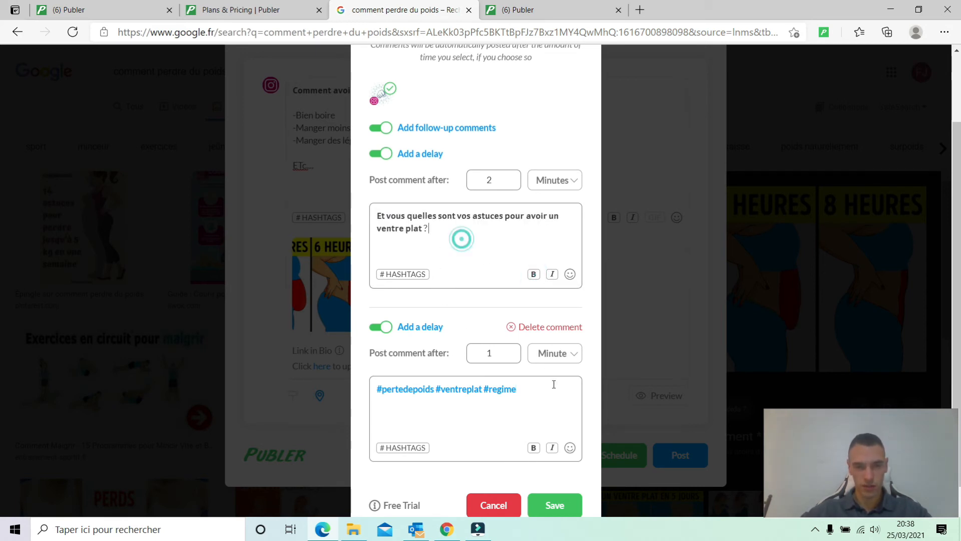
scroll(553, 384, down, 1)
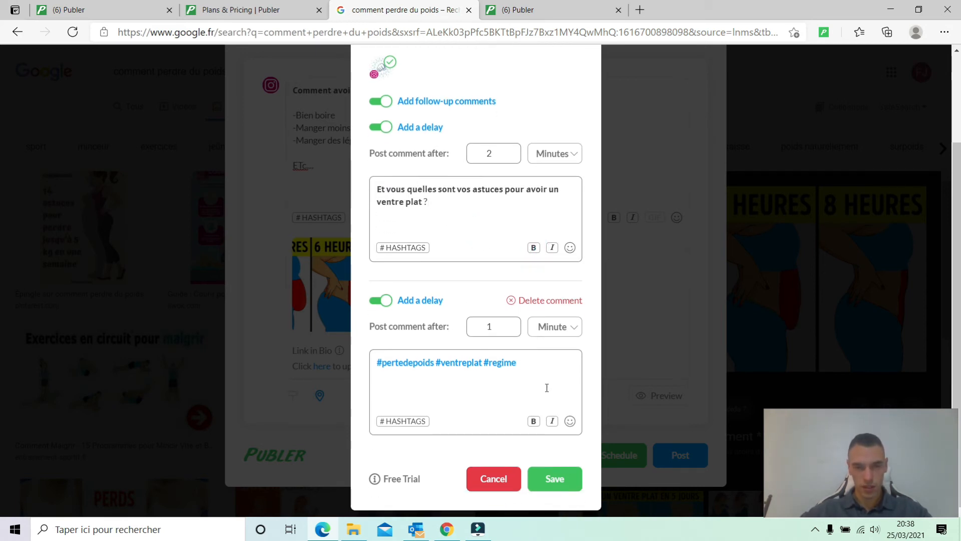
click(568, 482)
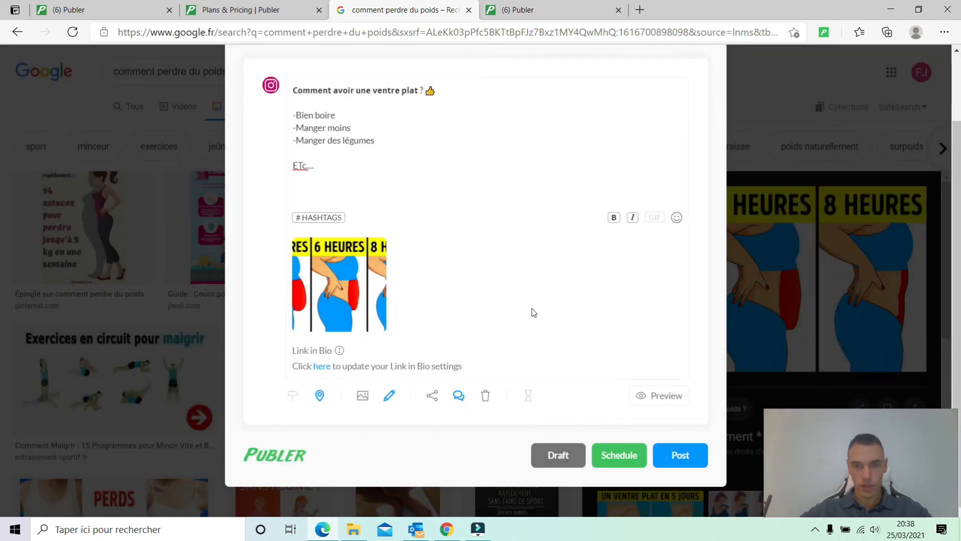
Preview the post with its full caption expanded, check the signature line at its end, and close the preview
click(655, 397)
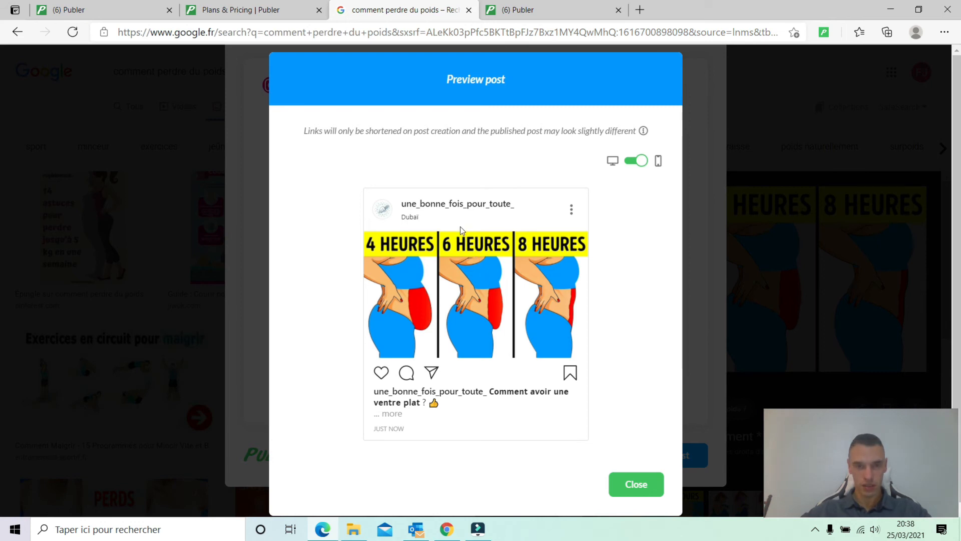
click(394, 418)
scroll(499, 370, down, 2)
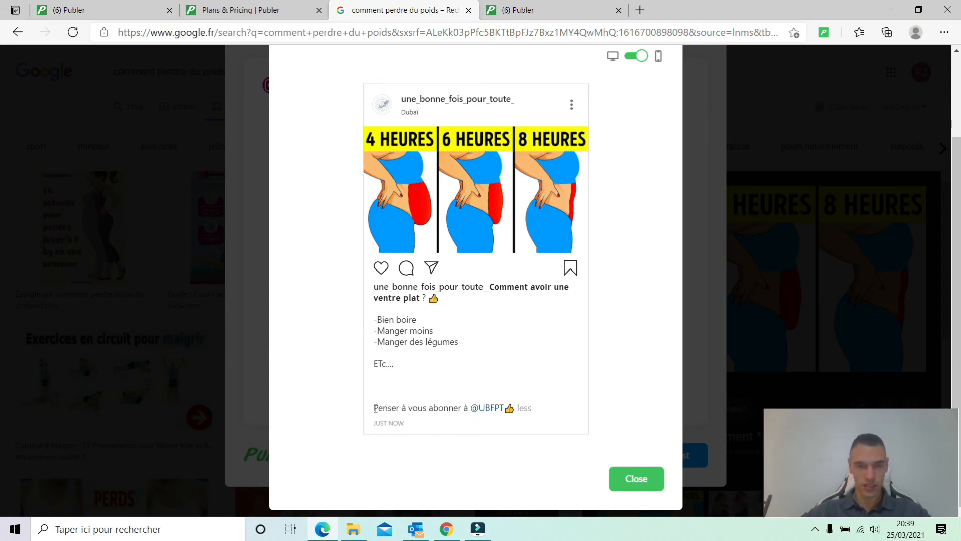
drag(376, 408, 516, 408)
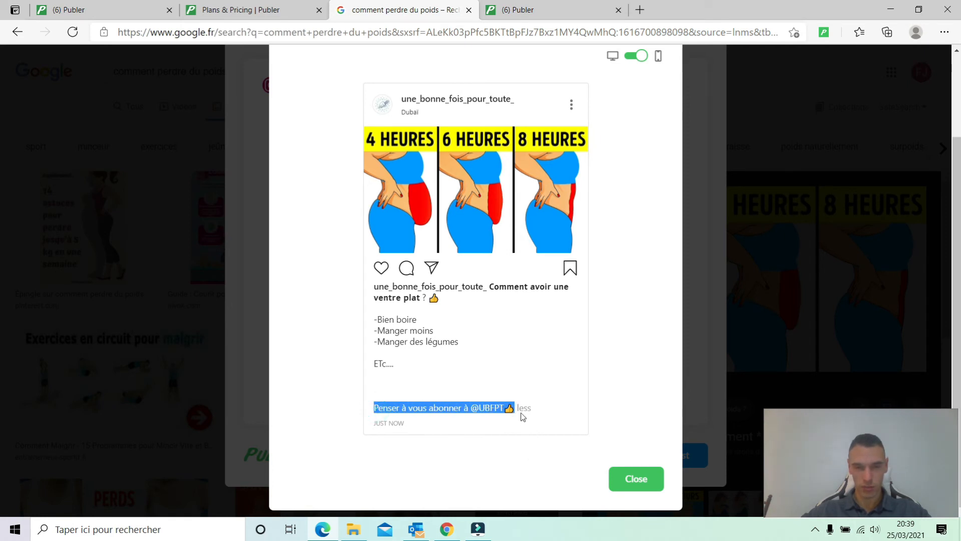
click(656, 475)
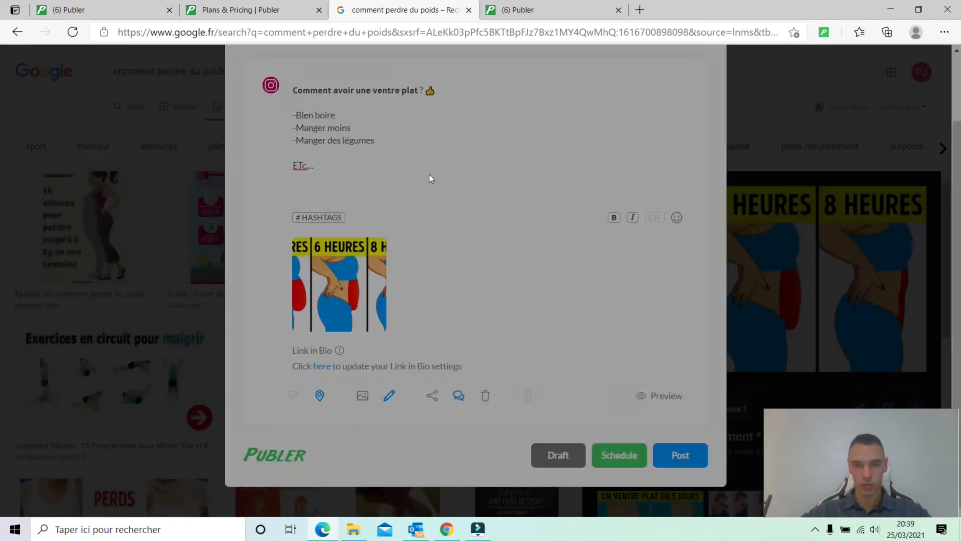
Correct "une ventre plat" to "un ventre plat" in the caption's first line and open the post's scheduling options
click(373, 91)
key(BackSpace)
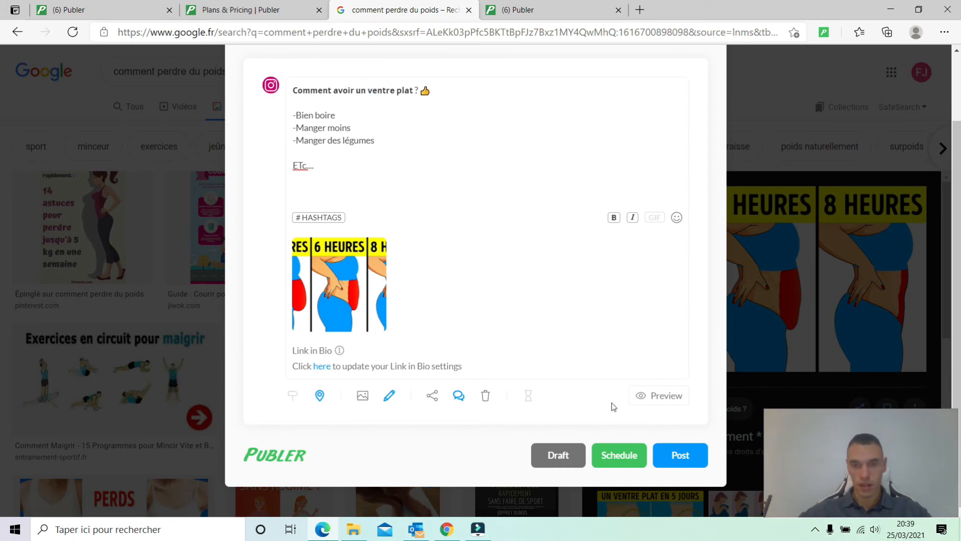
click(617, 457)
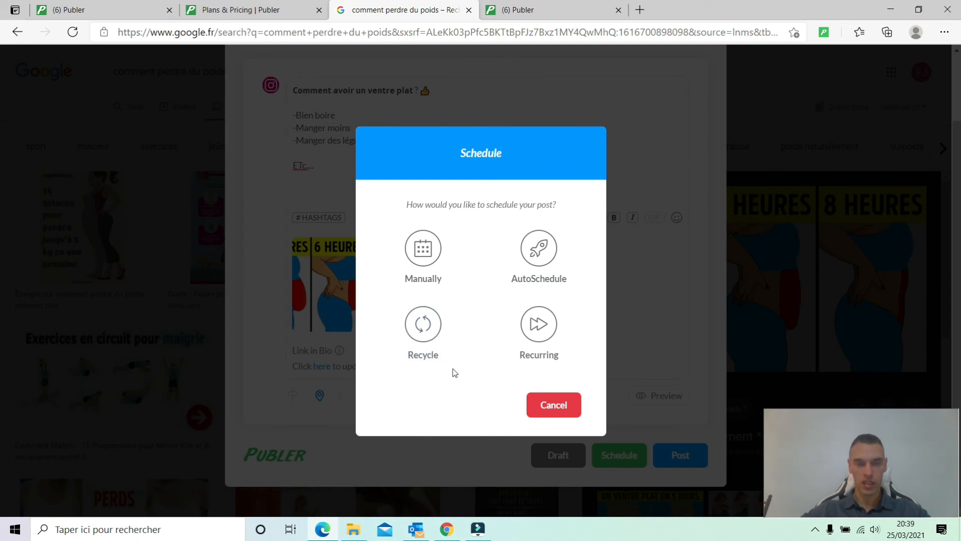
click(539, 325)
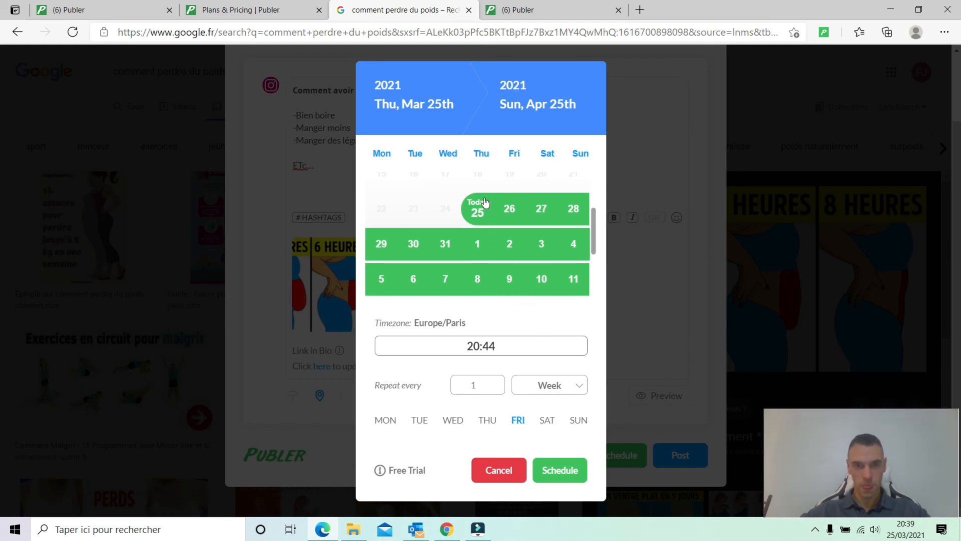
click(384, 423)
click(416, 424)
click(459, 425)
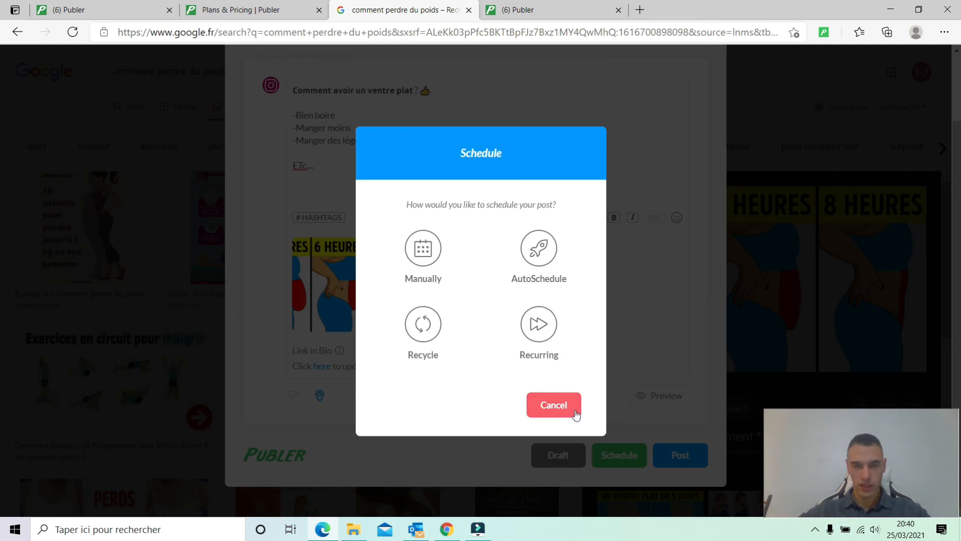
Schedule the post manually for Thursday, March 25th at 20:42 and close the post composer
click(450, 275)
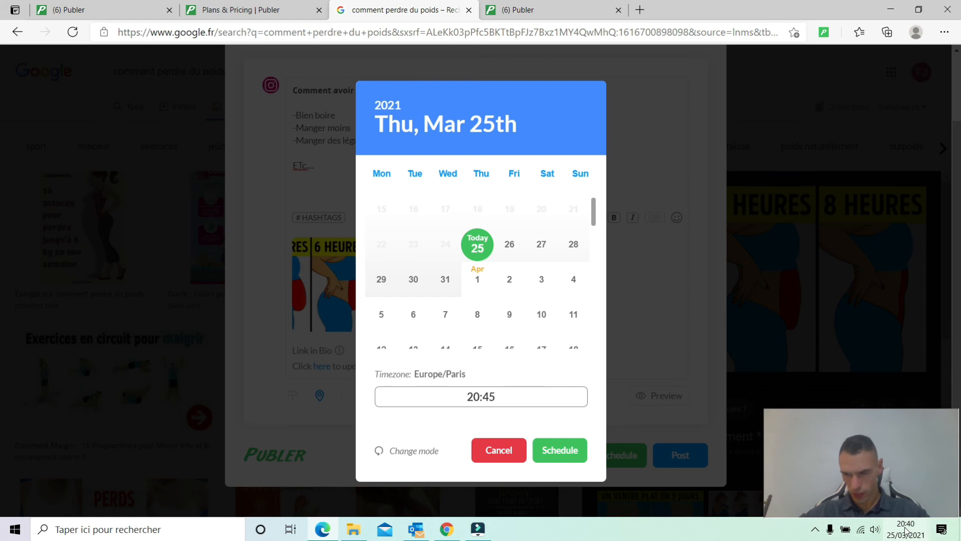
click(500, 397)
key(BackSpace)
text(0)
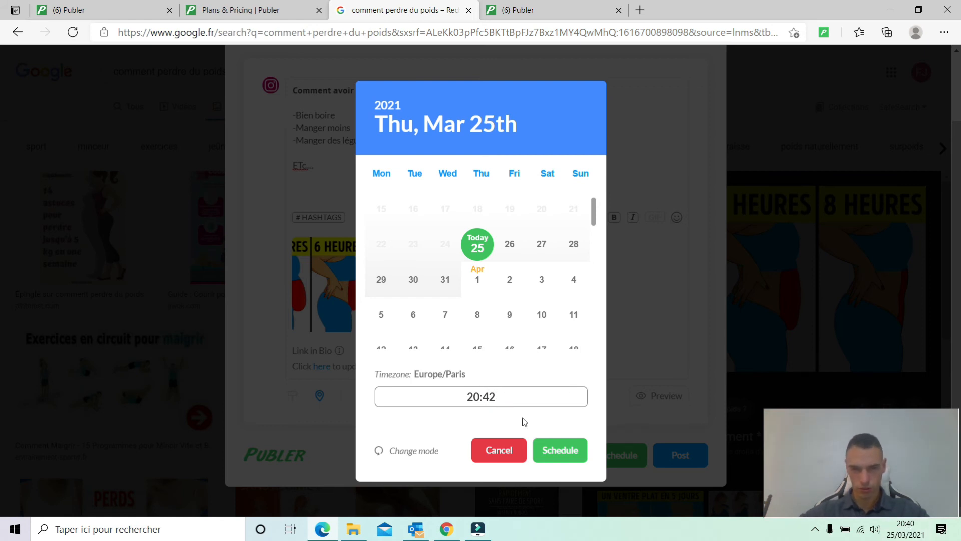
click(564, 451)
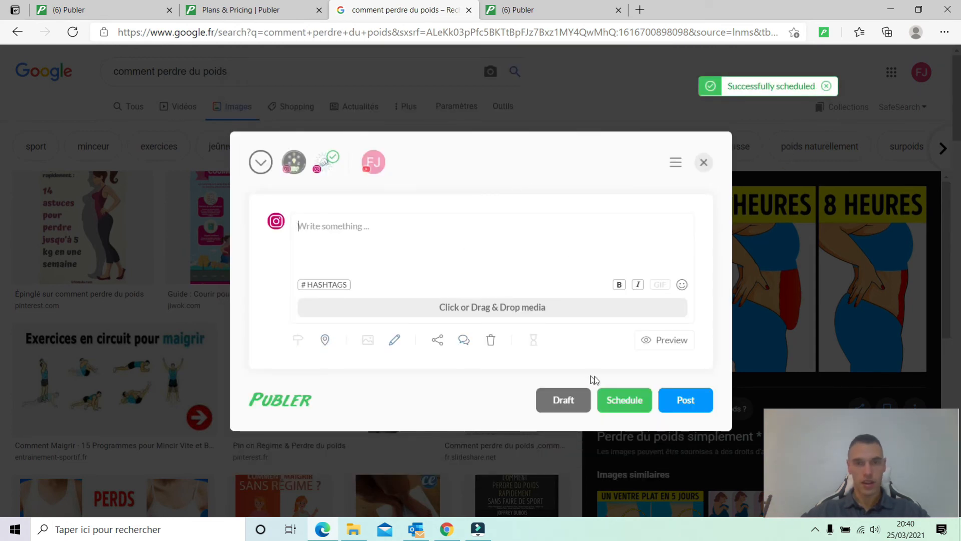
click(704, 162)
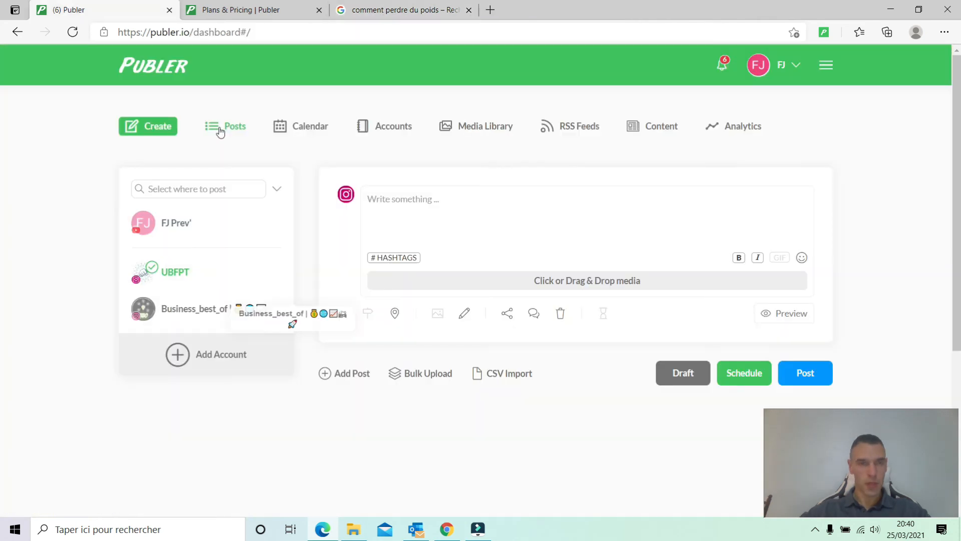
Review the scheduled post in the Publer dashboard, in both the list of scheduled posts and the weekly calendar
click(219, 128)
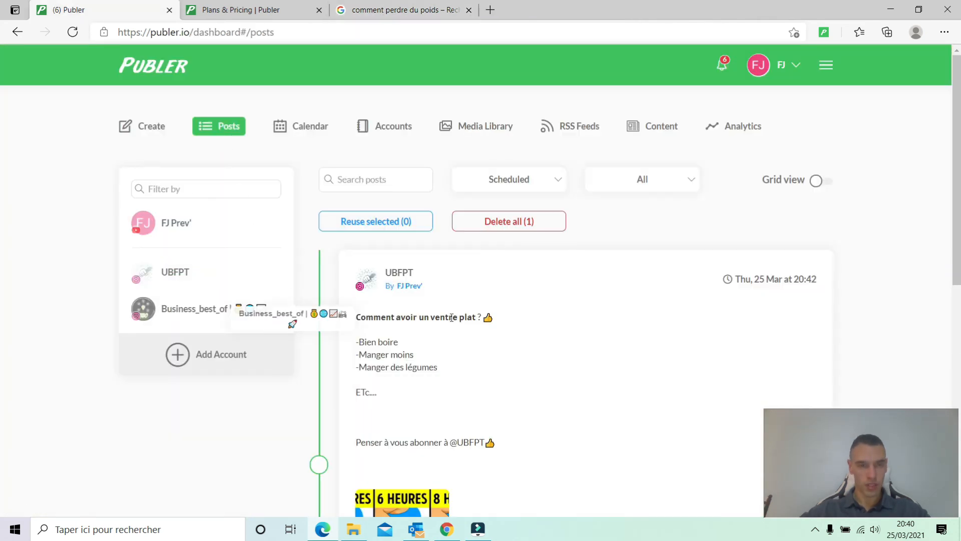
scroll(453, 318, down, 2)
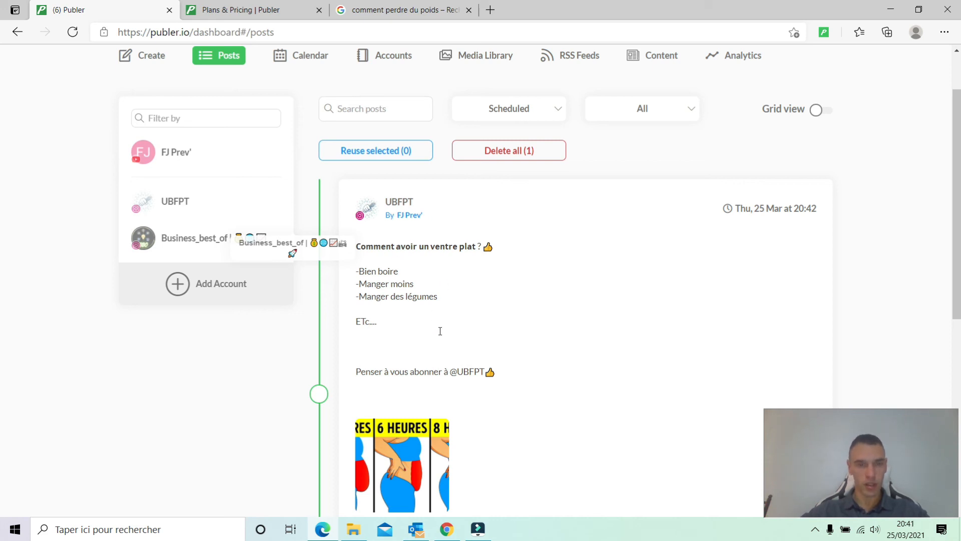
scroll(439, 329, up, 2)
click(310, 125)
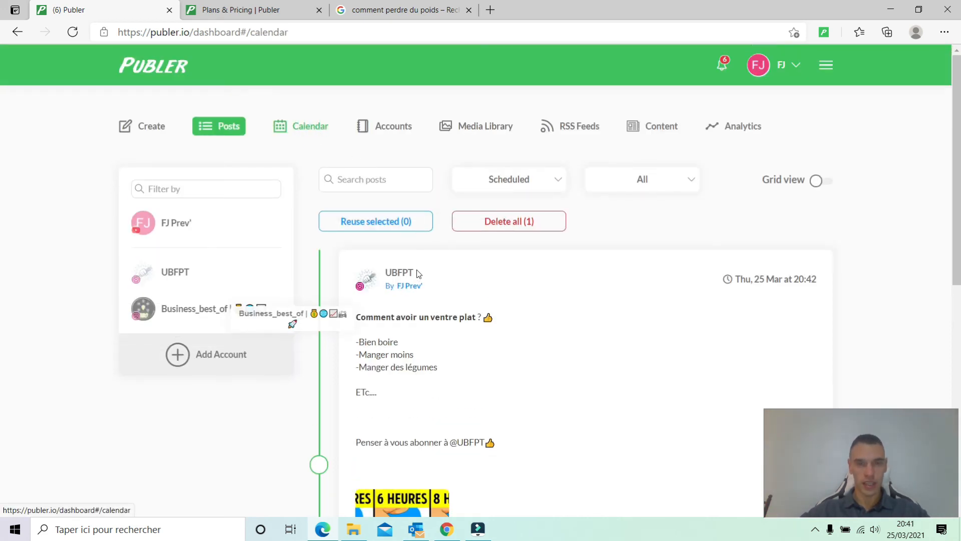
scroll(558, 239, down, 2)
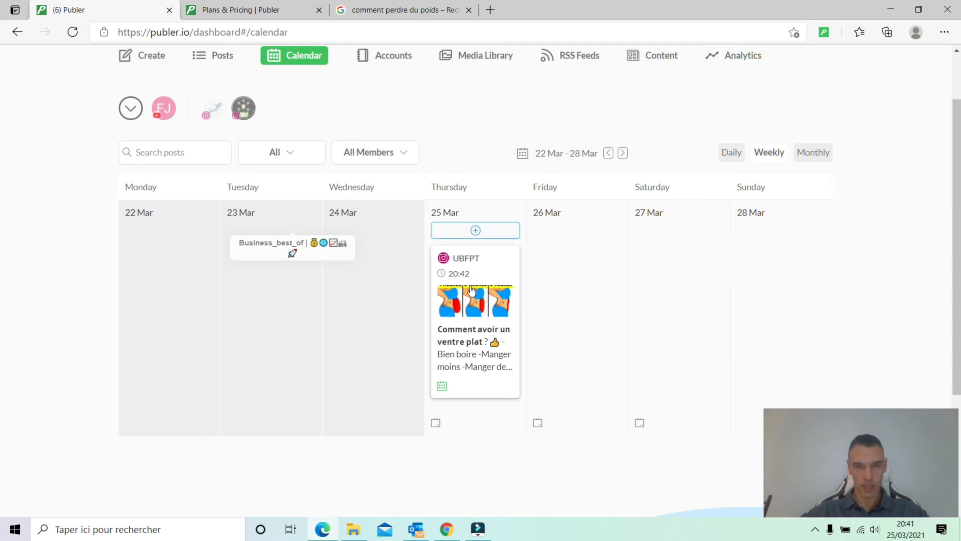
scroll(621, 390, up, 2)
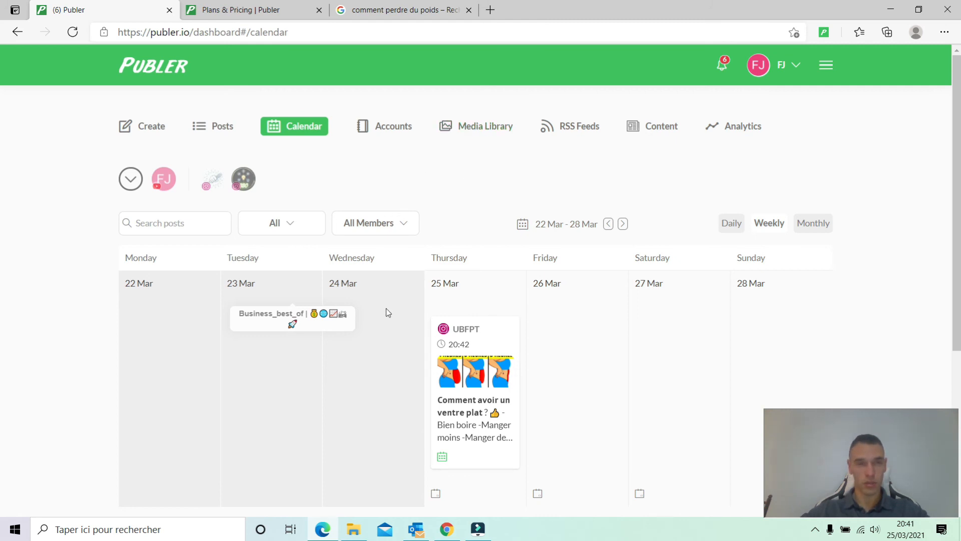
Examine the RSS Feeds, Content and Analytics sections of the Publer dashboard in turn
click(577, 131)
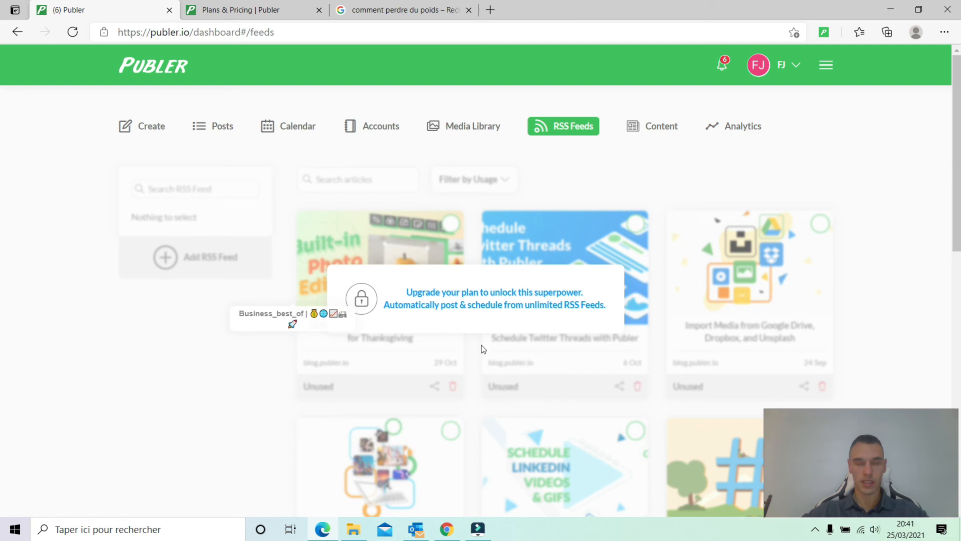
click(655, 134)
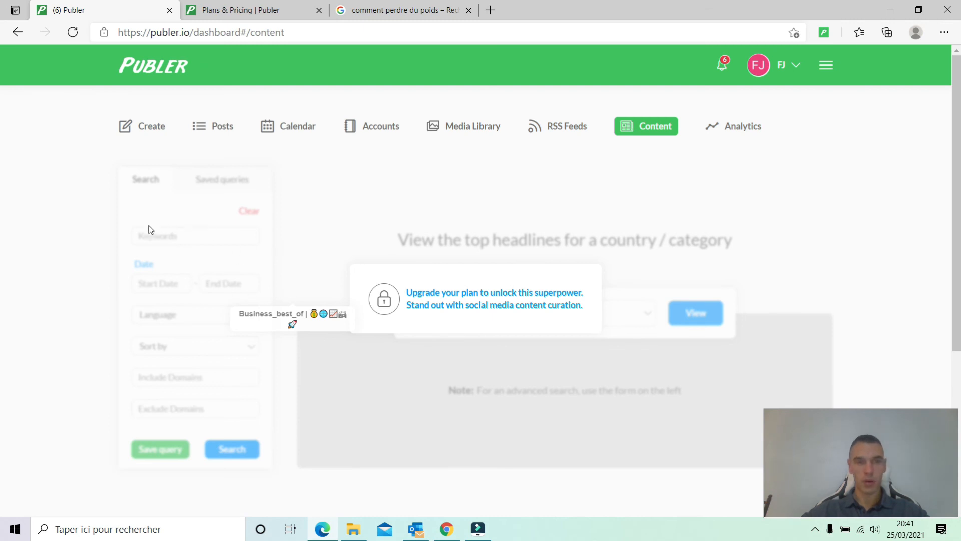
scroll(153, 259, down, 1)
scroll(165, 265, up, 1)
click(738, 131)
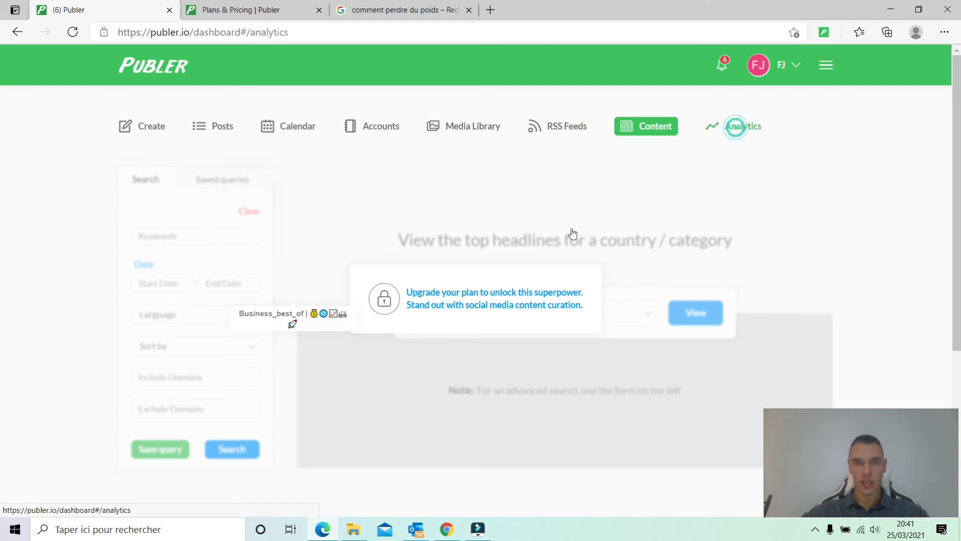
scroll(445, 300, down, 1)
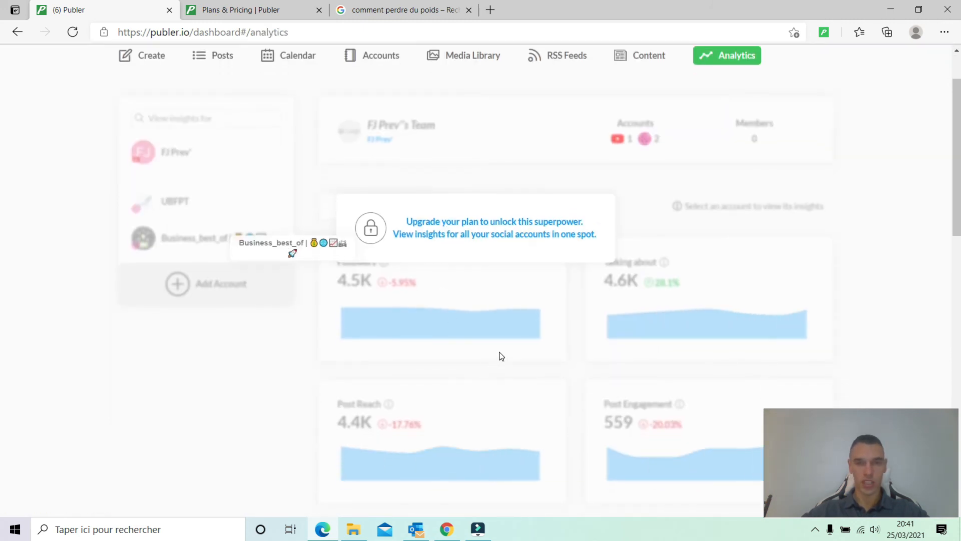
scroll(495, 351, down, 1)
scroll(443, 300, down, 1)
scroll(464, 334, up, 1)
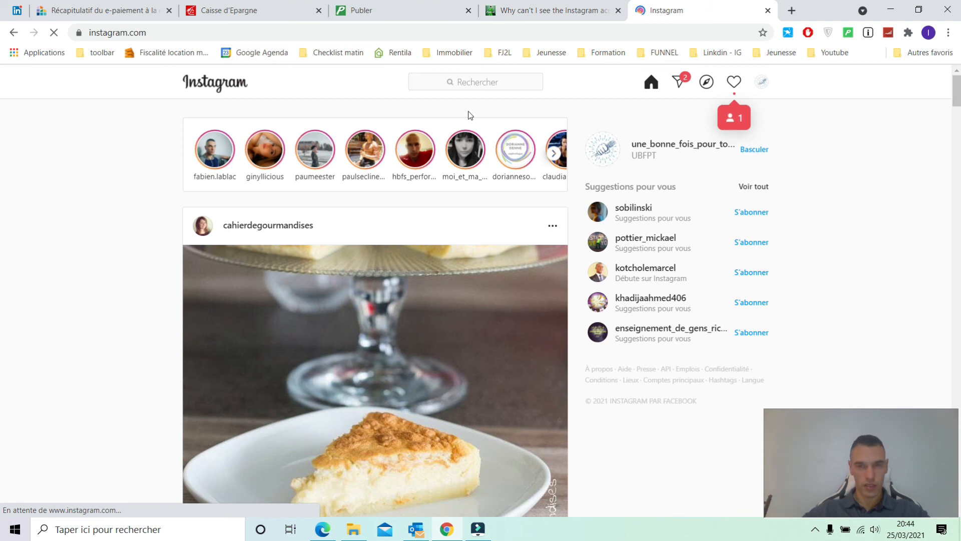
Switch to Instagram, go to the UBFPT account's own profile and open the newly published flat-belly post
click(761, 81)
click(682, 107)
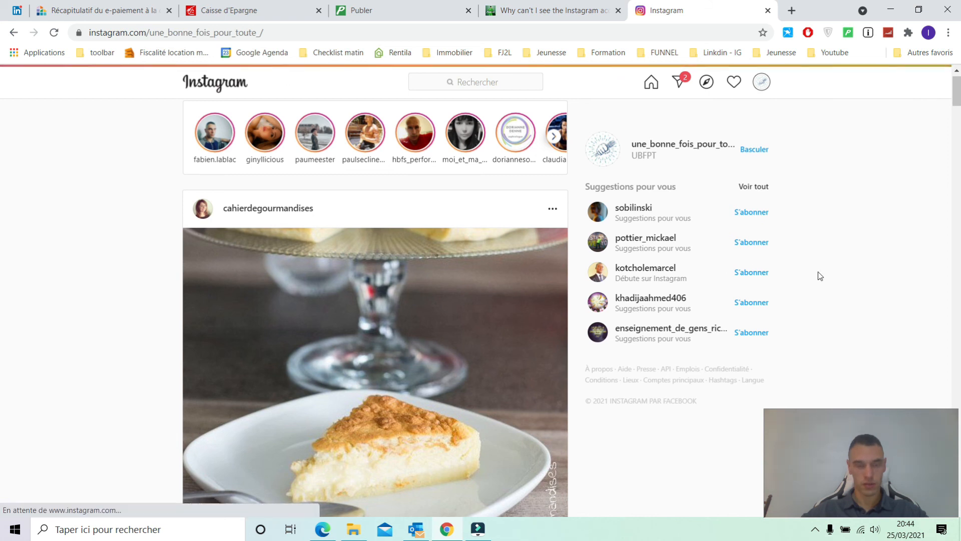
scroll(818, 272, down, 2)
scroll(388, 205, down, 3)
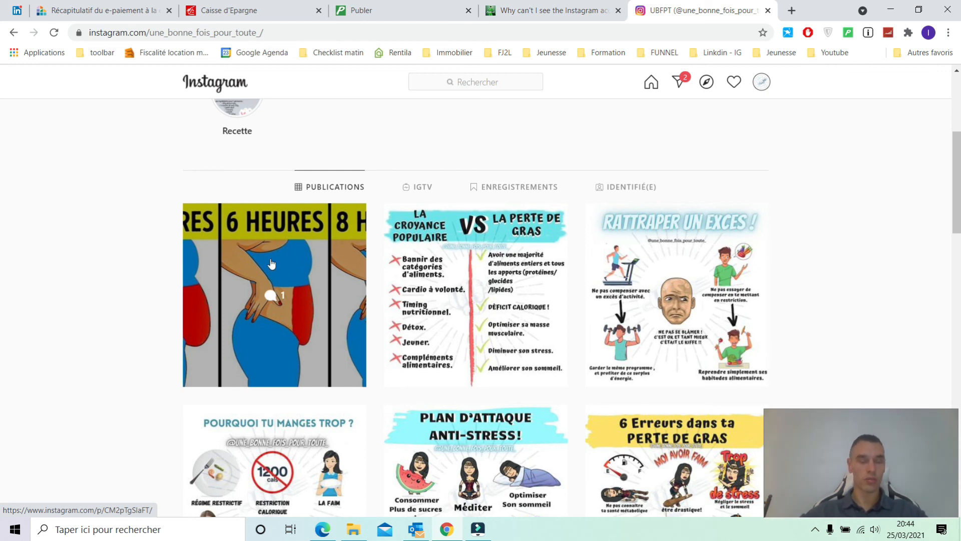
click(307, 253)
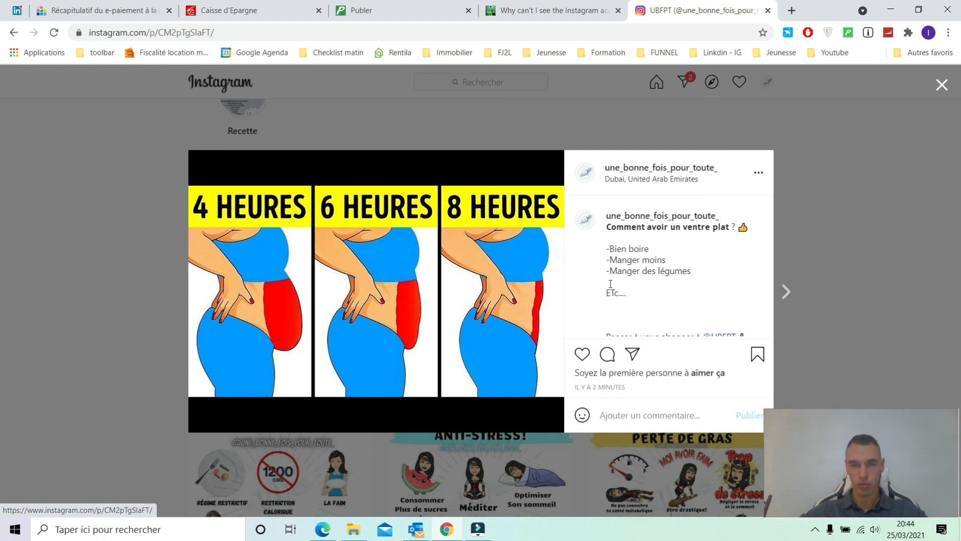
Check the published post's caption, signature line, follow-up question and hashtag comment, and close the post
scroll(701, 278, down, 2)
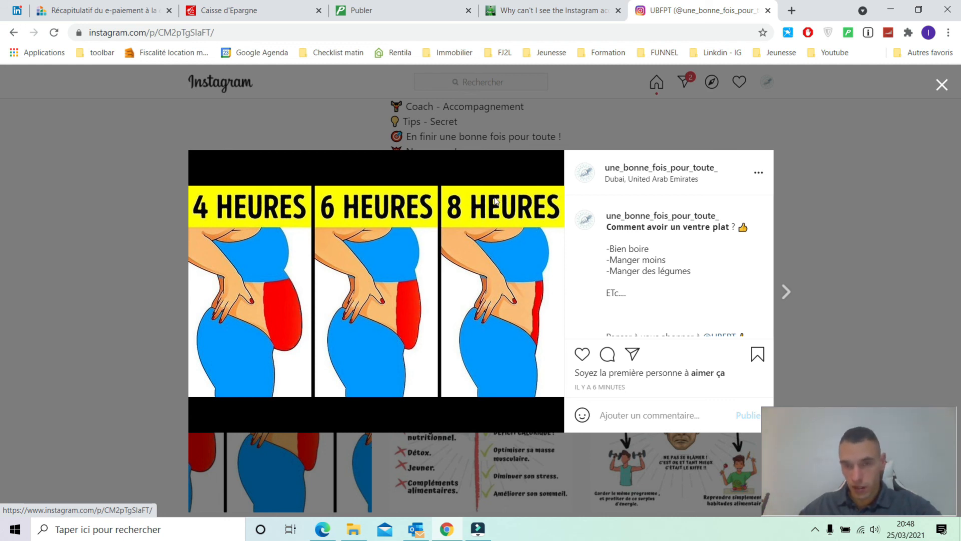
scroll(643, 200, down, 1)
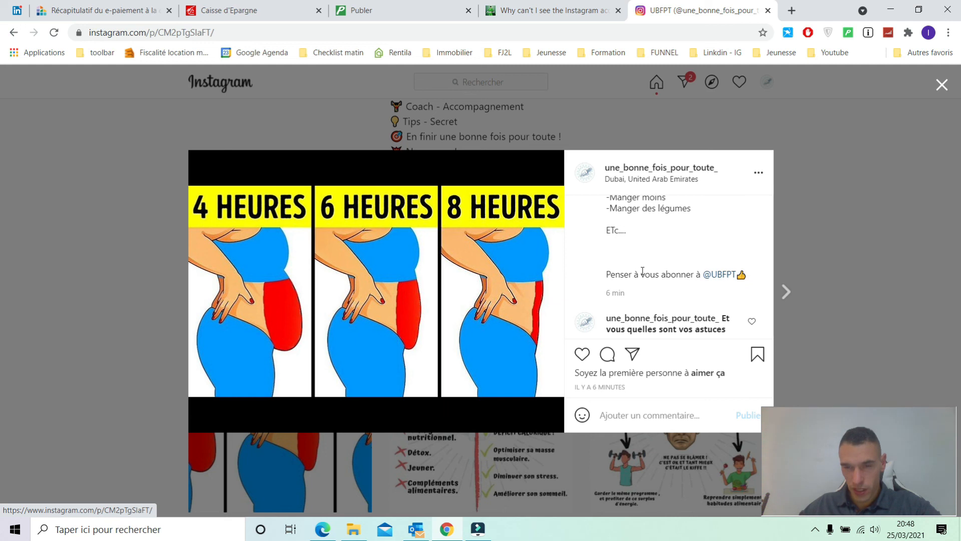
scroll(655, 272, down, 1)
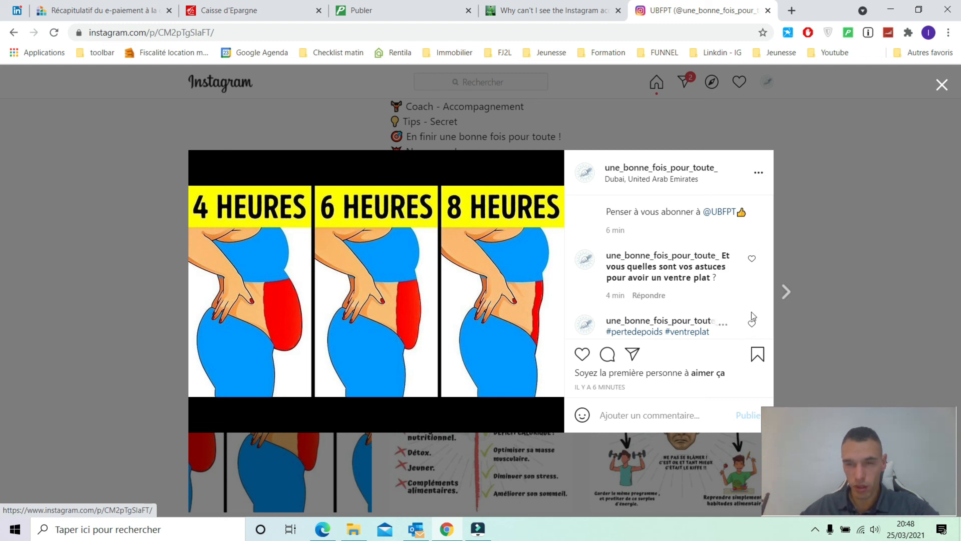
scroll(708, 266, down, 1)
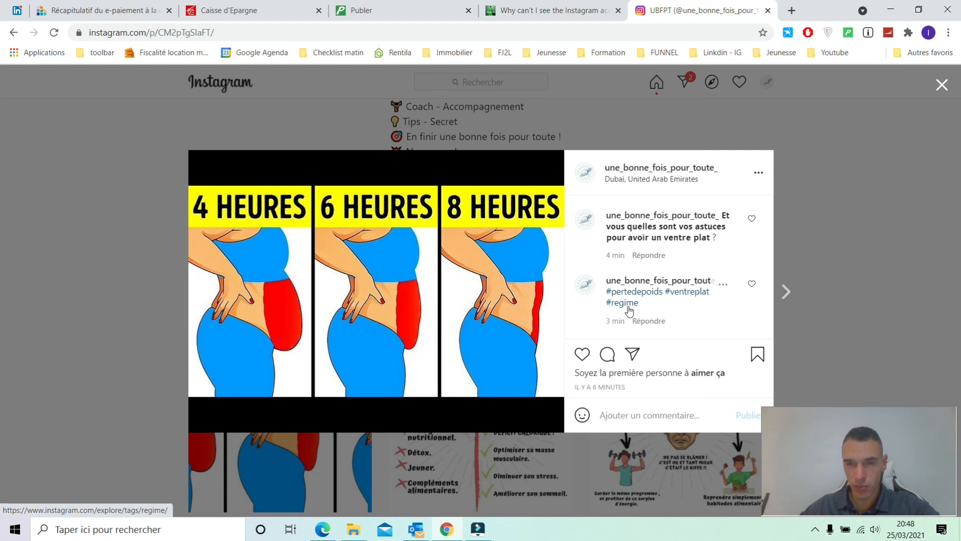
click(942, 88)
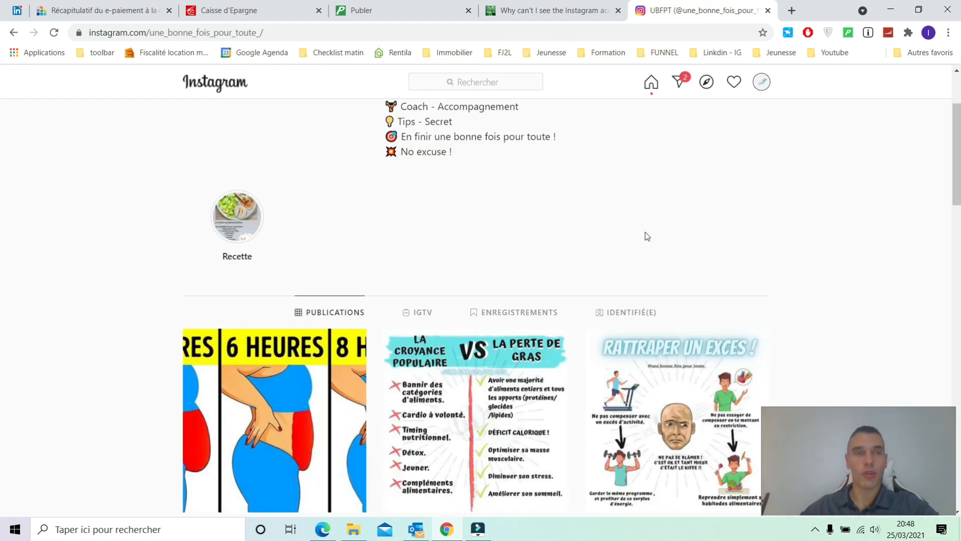